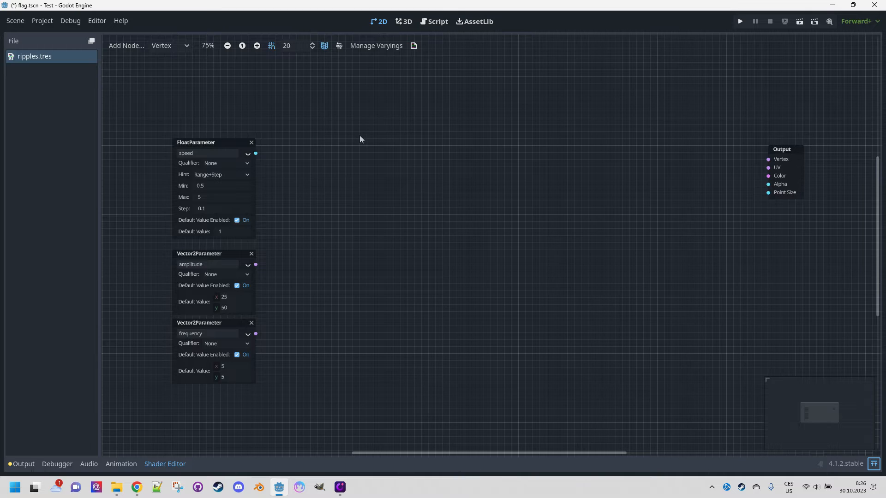
Add a Time input node to the shader graph above the parameter nodes.
middle_drag(360, 139, 368, 165)
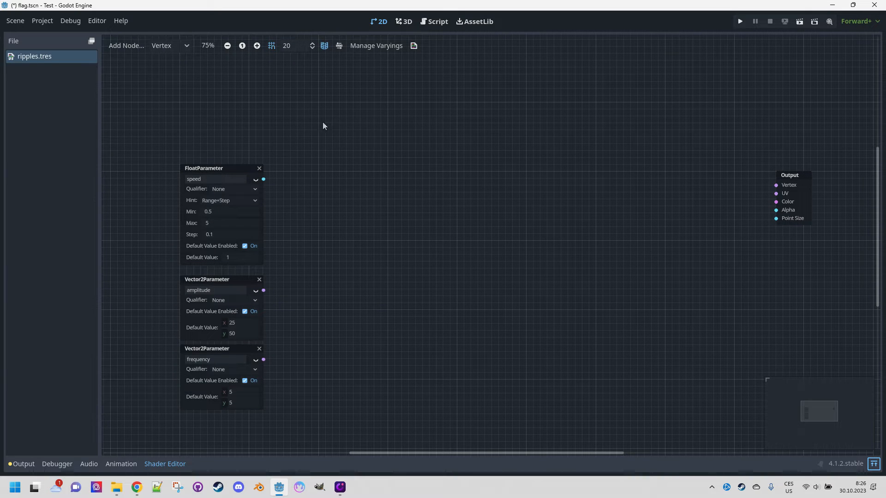
right_click(333, 90)
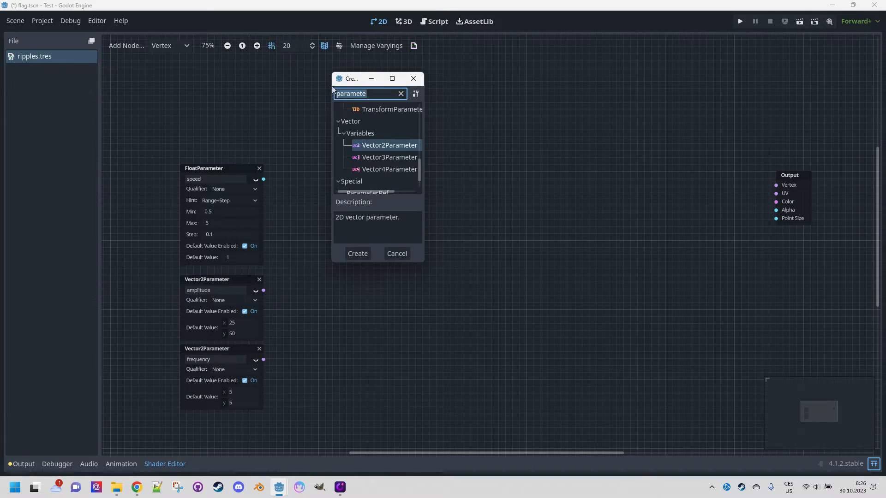
text(time)
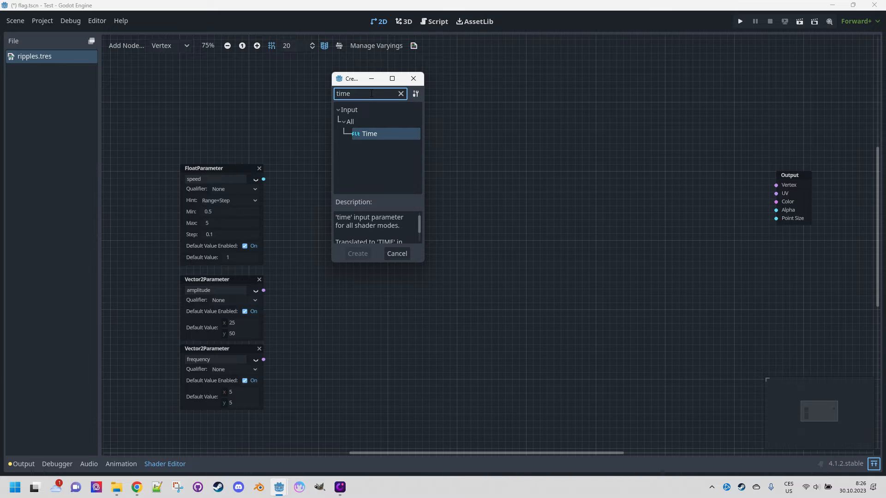
key(Return)
drag(370, 88, 331, 85)
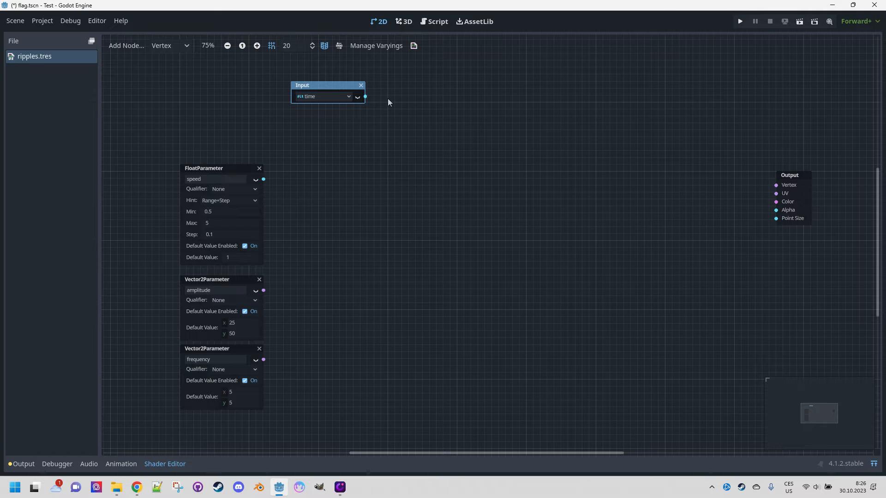
Add a UV input node beside the time input node.
right_click(425, 91)
click(441, 97)
text(uv)
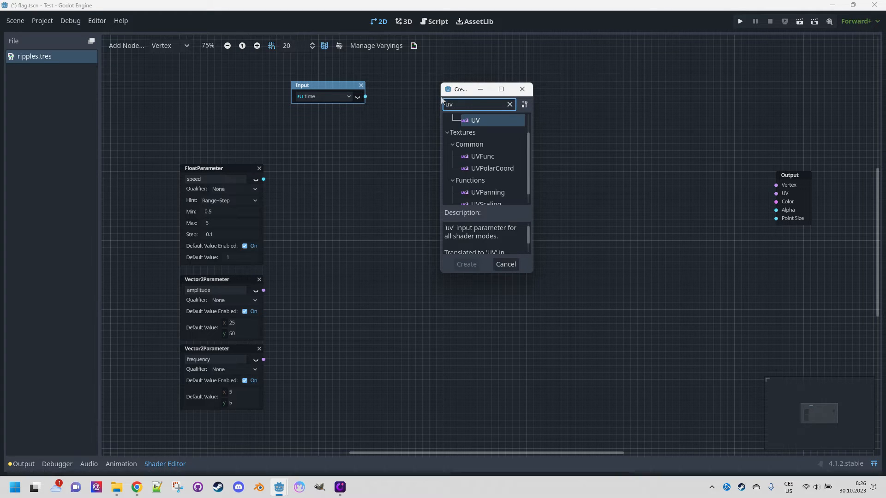
key(Return)
drag(468, 100, 419, 86)
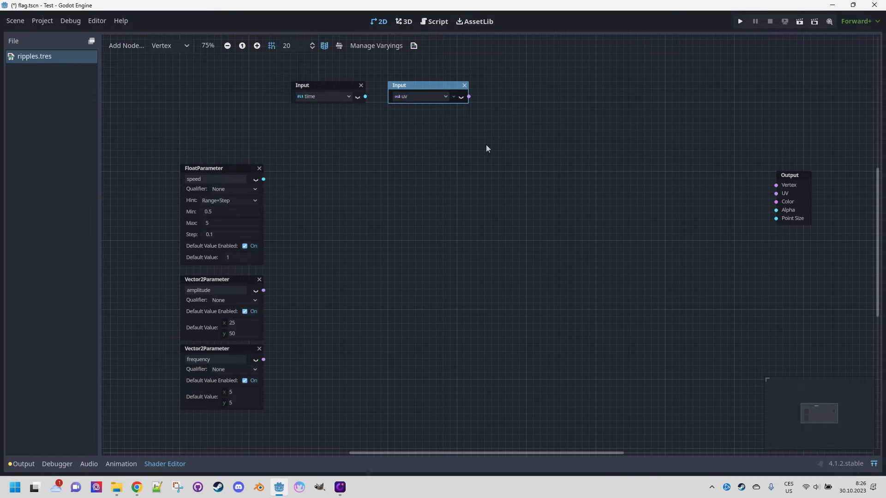
Add a Sin FloatFunc node to the graph and place it near the top.
right_click(539, 117)
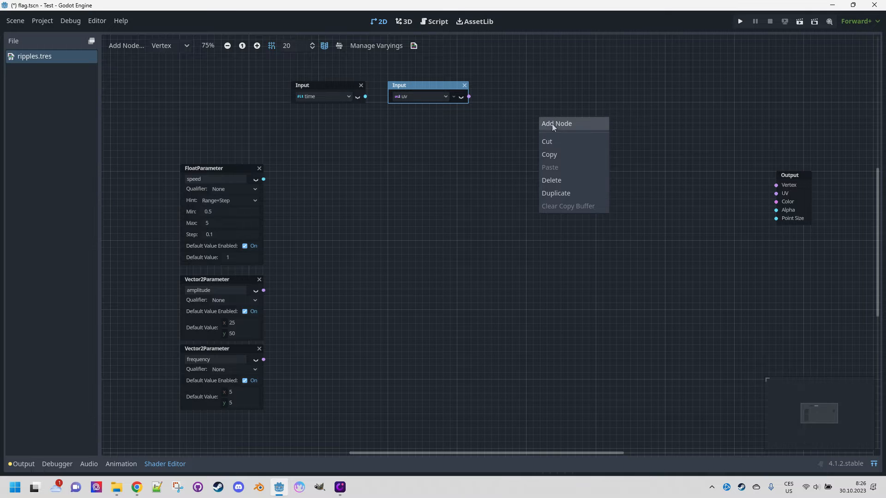
click(552, 124)
text(sin)
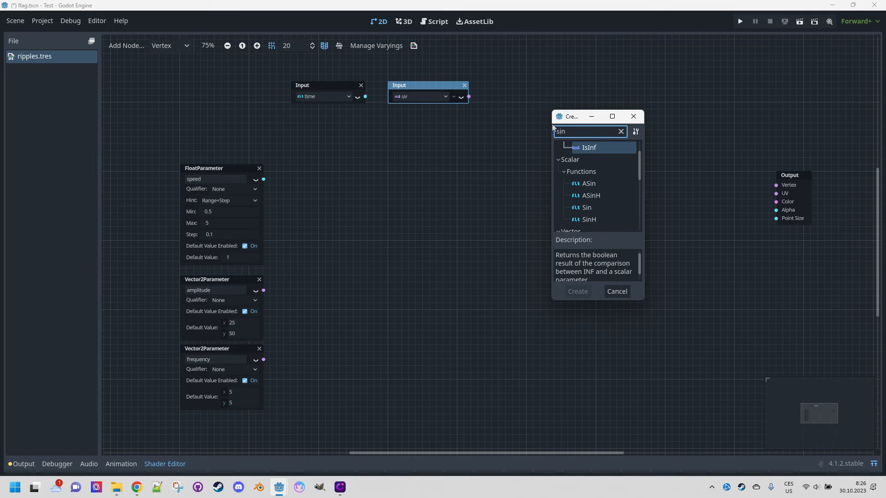
click(594, 207)
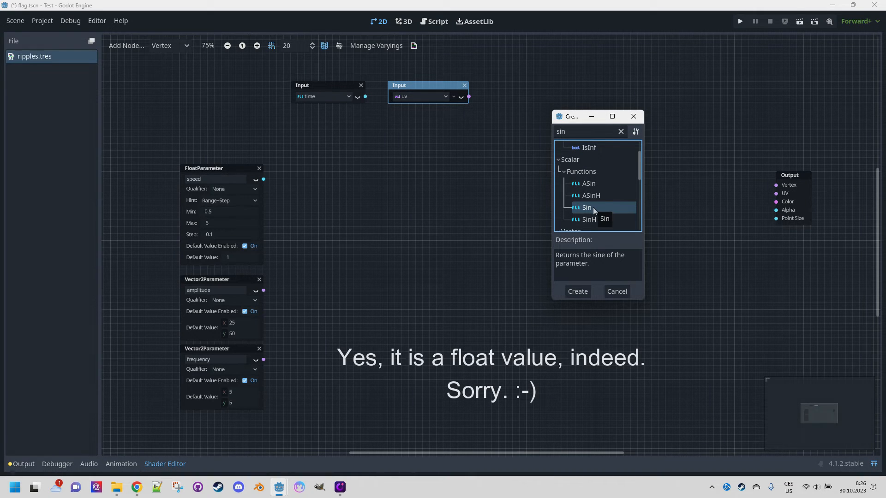
click(577, 292)
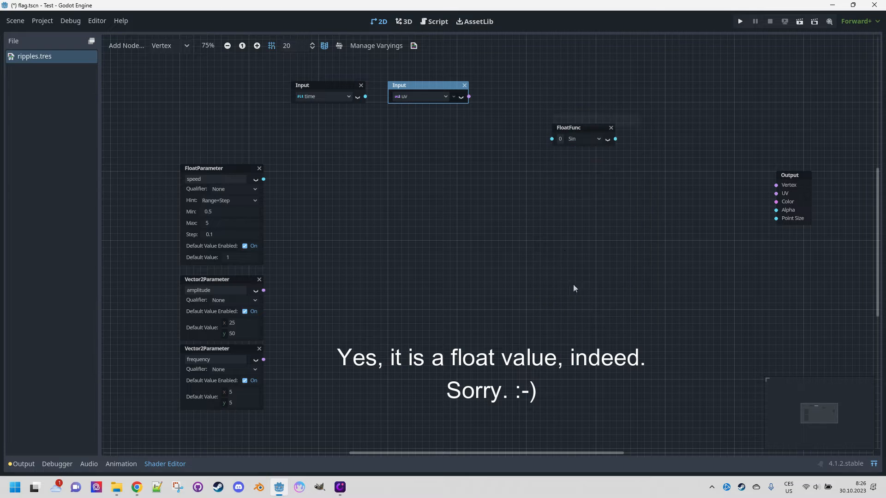
drag(585, 127, 560, 120)
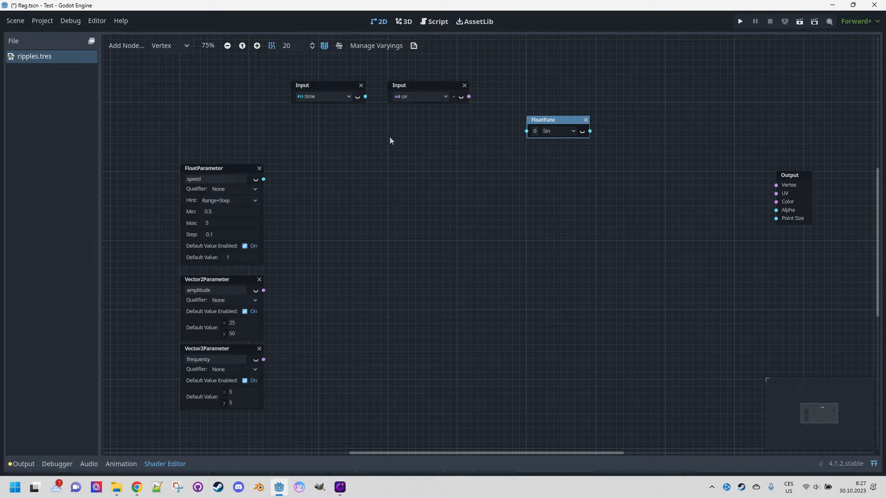
Add a FloatOp node and set its operator to Multiply.
right_click(340, 141)
click(356, 147)
text(float)
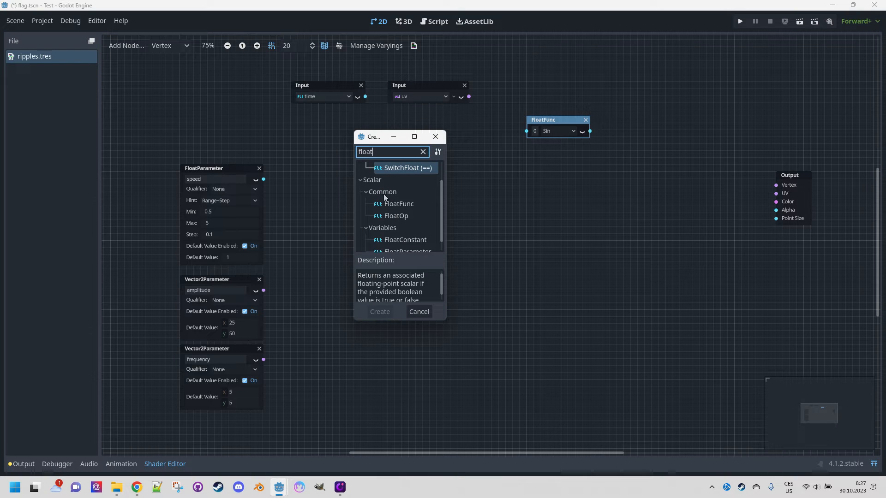
double_click(400, 216)
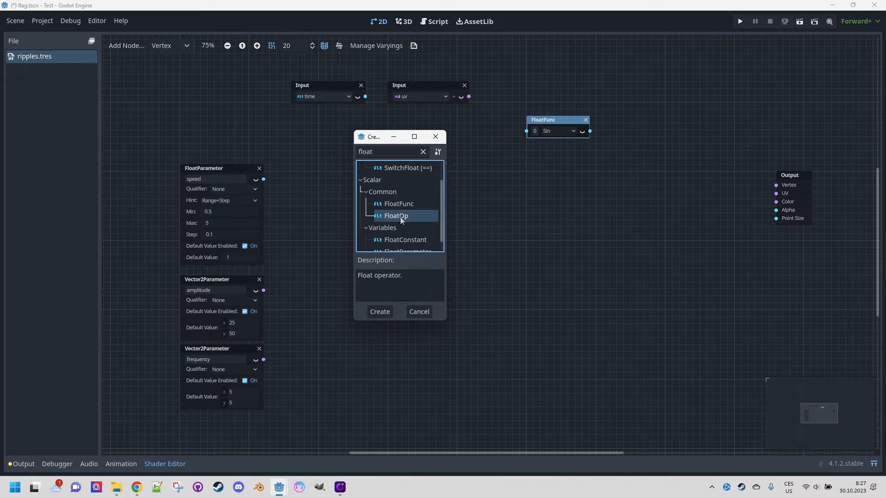
click(386, 159)
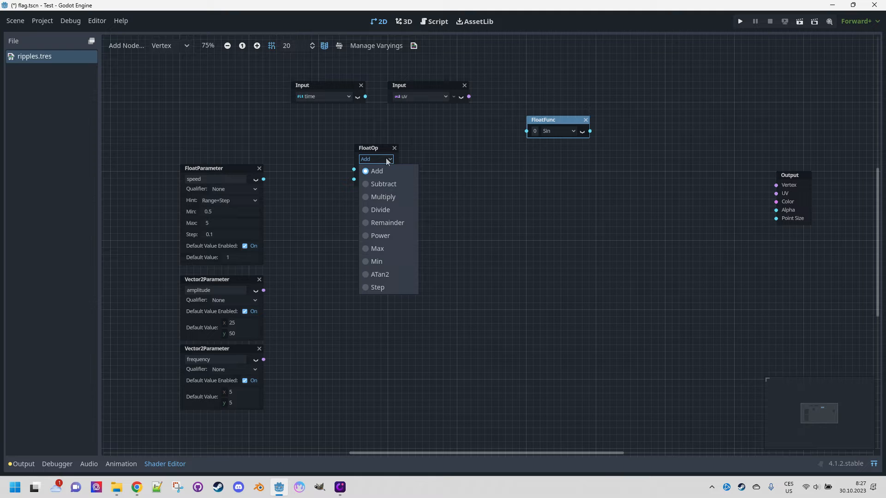
click(384, 198)
Connect the time input to the Multiply node's a input and the speed parameter to its b input.
drag(371, 150, 377, 149)
drag(331, 85, 360, 168)
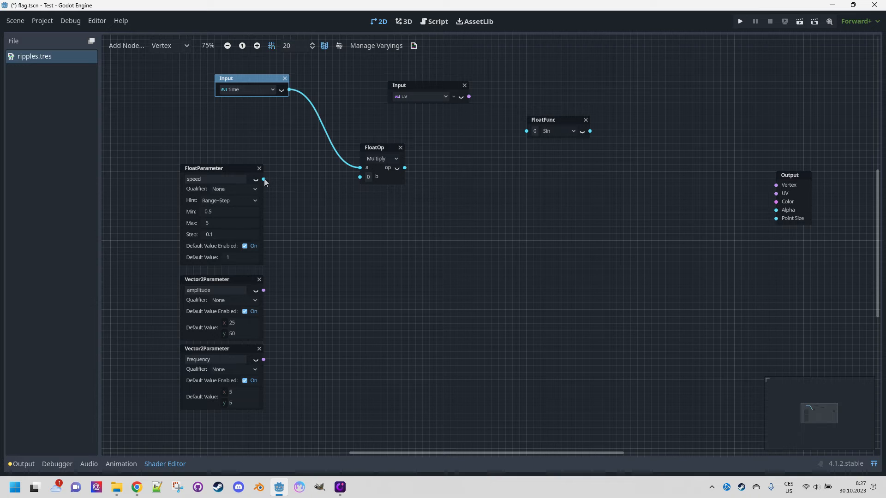
drag(264, 179, 350, 143)
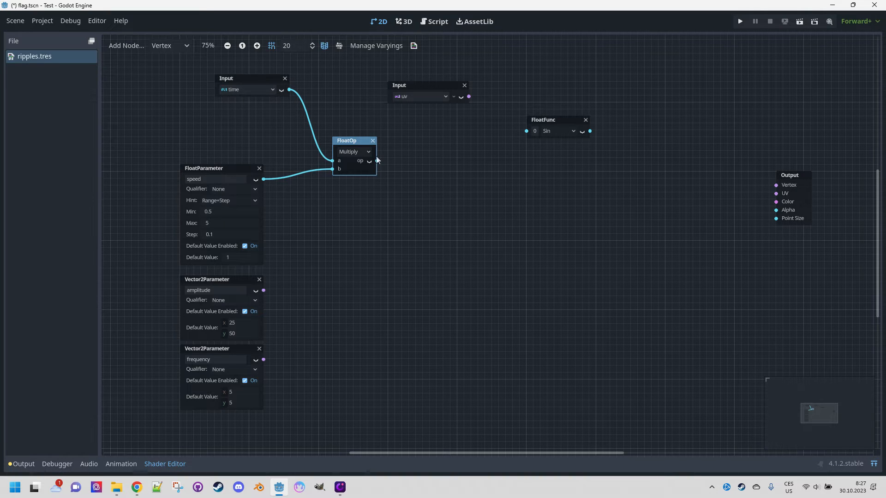
Reposition the UV input node and expand its output into separate red and green components.
drag(409, 87, 374, 87)
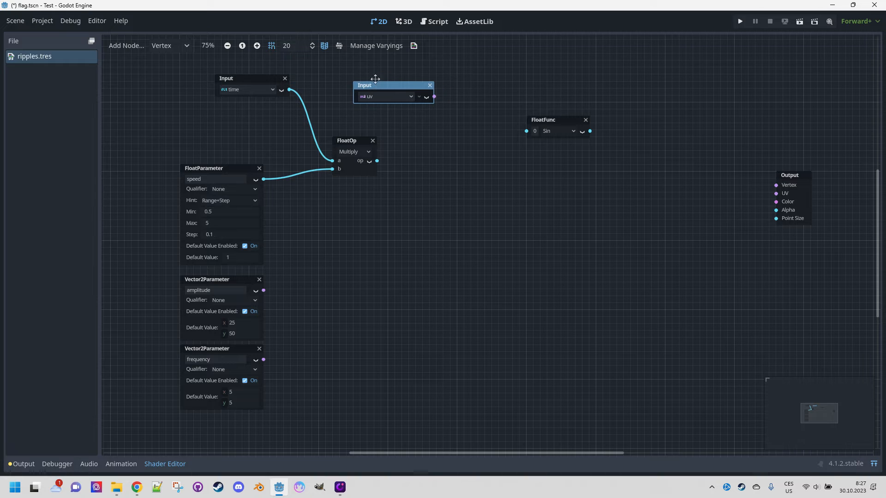
click(419, 96)
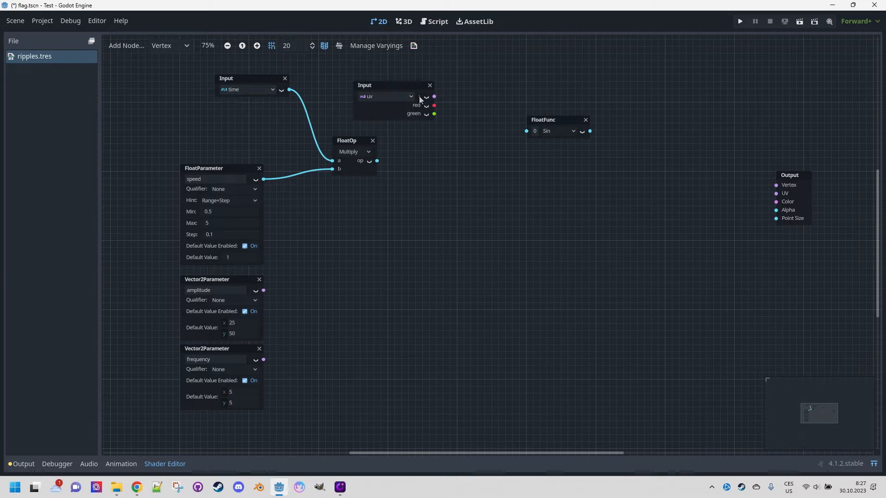
drag(397, 87, 389, 75)
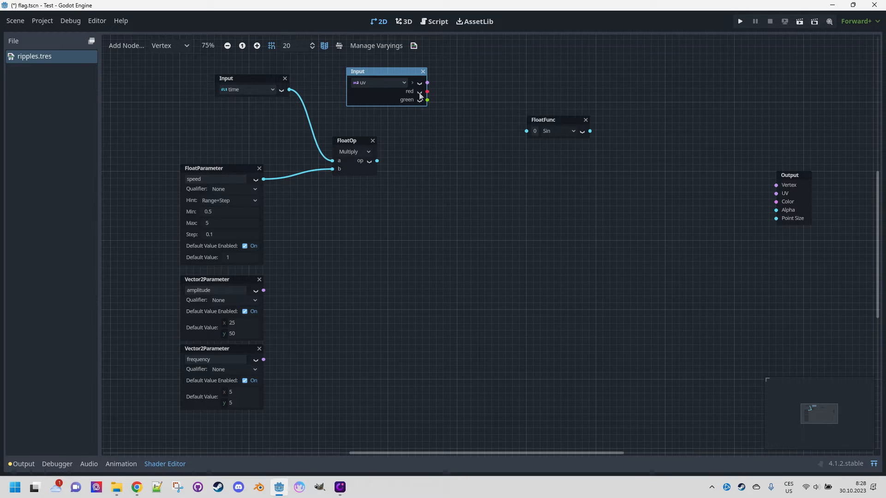
Add a second FloatOp node with the Add operator to the right of the Multiply node.
right_click(436, 142)
click(446, 148)
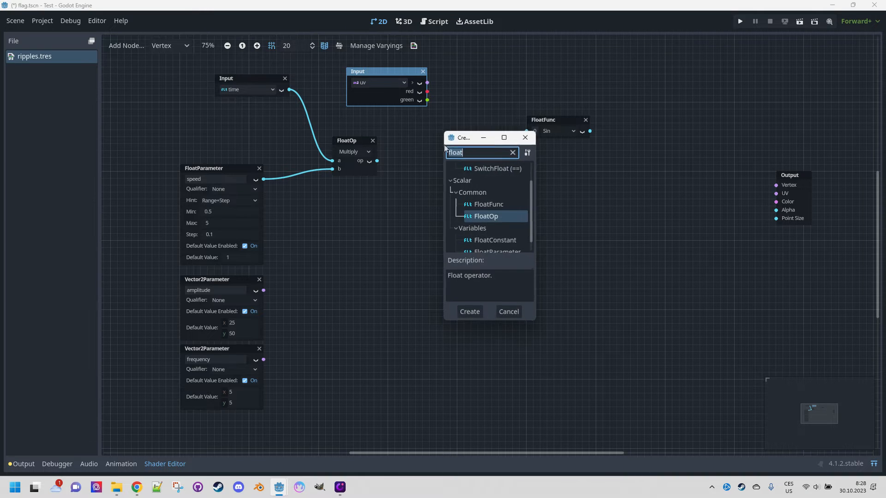
double_click(500, 215)
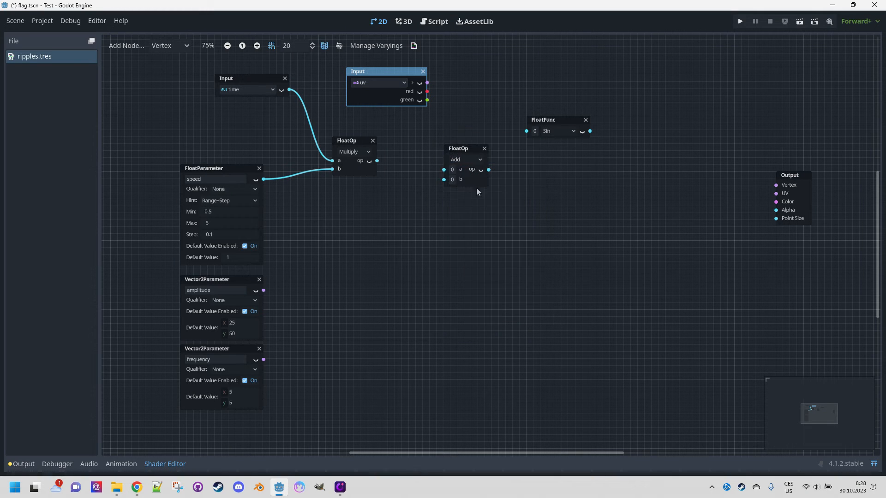
drag(459, 148, 466, 147)
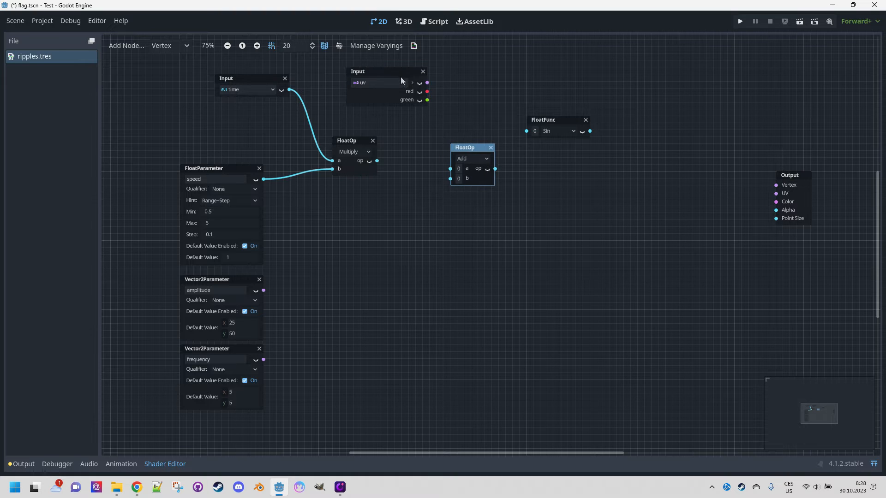
Connect the UV green component to the Add node's a input and the Multiply output to its b input.
drag(402, 76, 450, 169)
drag(378, 161, 453, 181)
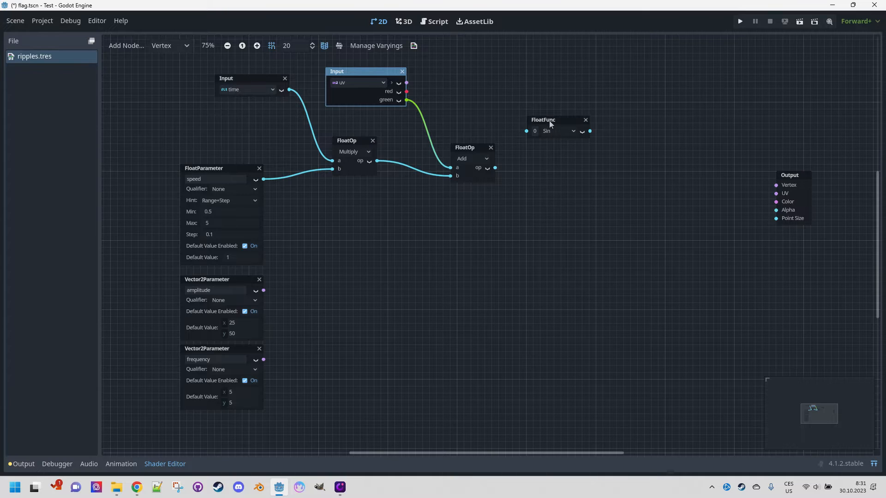
Move the Sin node and connect the Add node's output to the Sin input.
drag(550, 124, 571, 123)
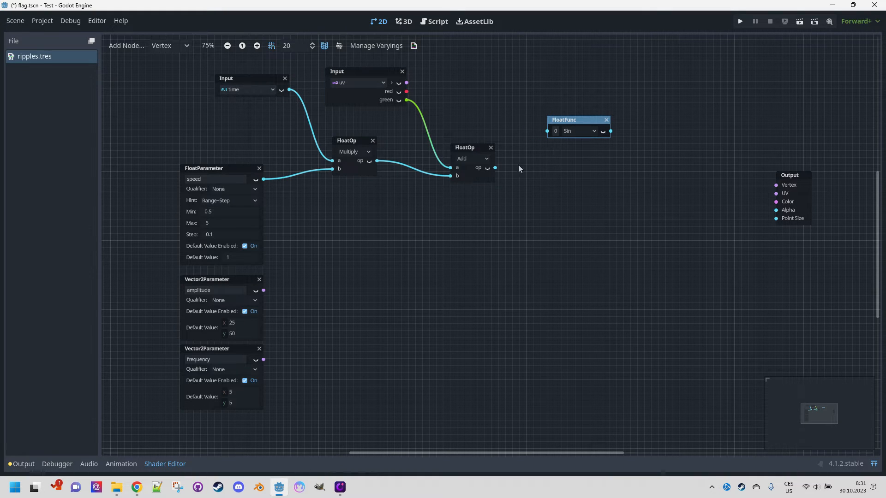
drag(496, 168, 548, 131)
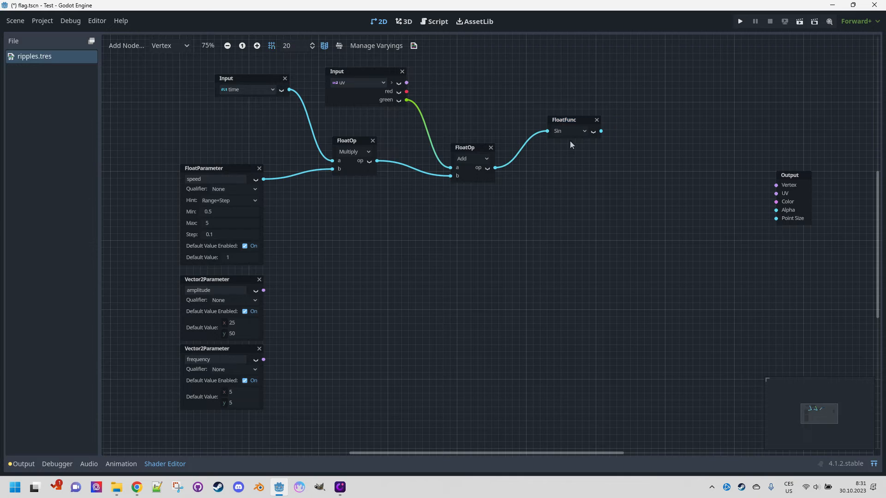
Add a VectorDecompose node next to the amplitude parameter.
ctrl+scroll(570, 143, up, 2)
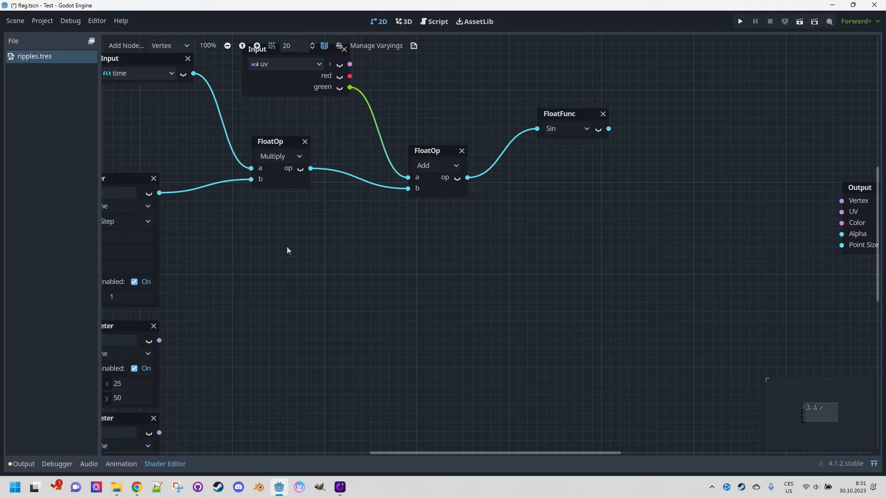
middle_drag(256, 290, 347, 258)
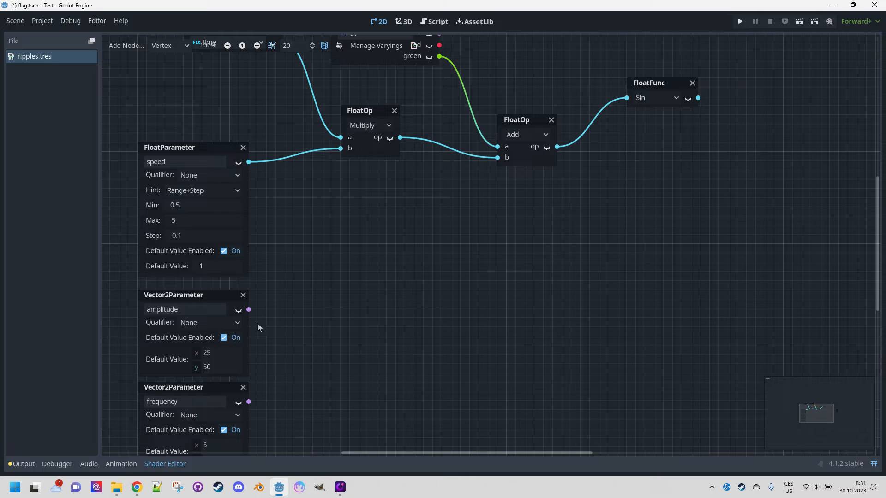
middle_drag(303, 308, 305, 286)
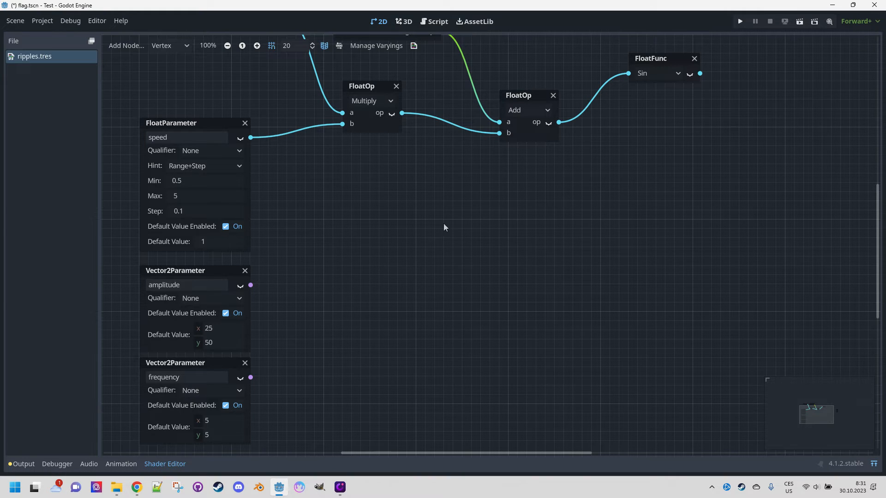
right_click(312, 273)
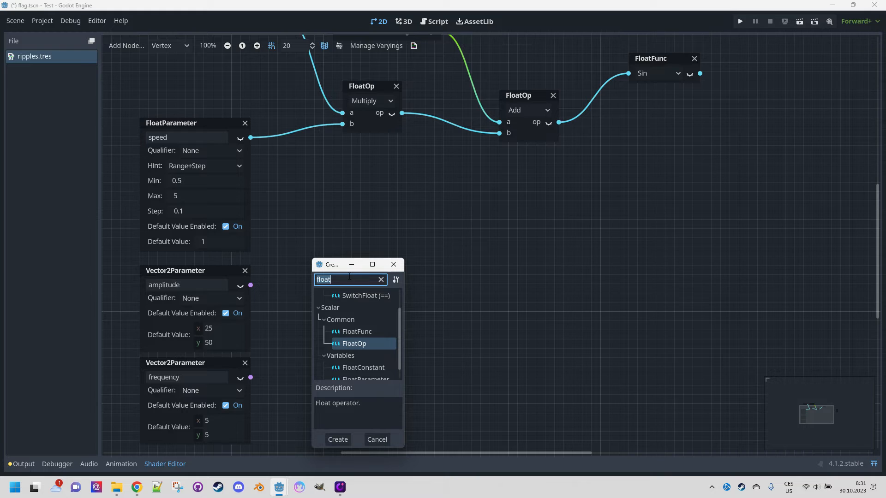
text(vector)
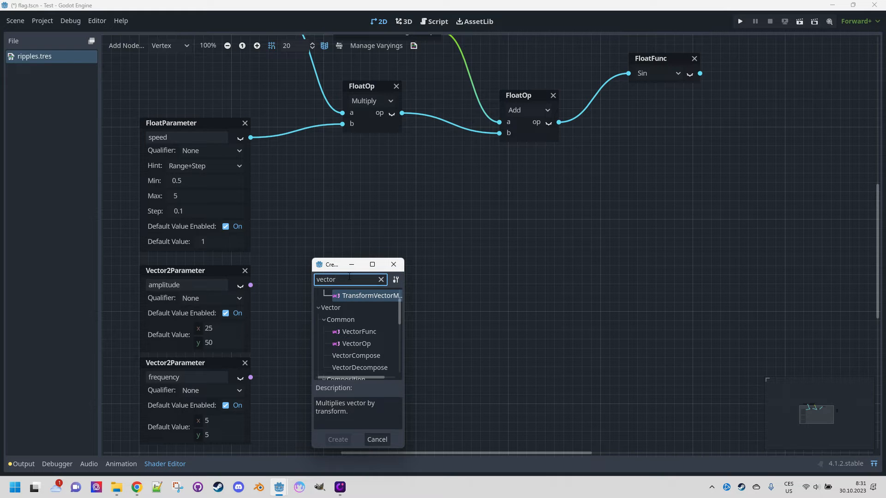
double_click(376, 367)
Connect the amplitude parameter's output to the VectorDecompose node's vec input.
click(364, 291)
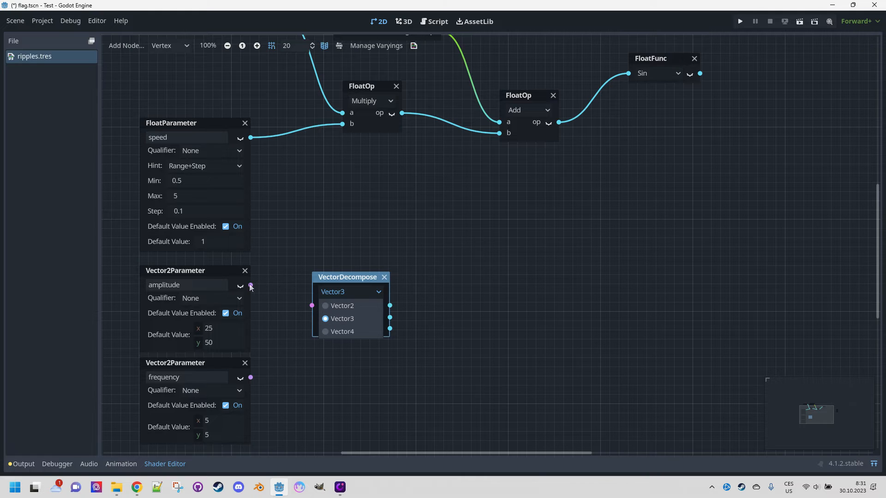
click(284, 299)
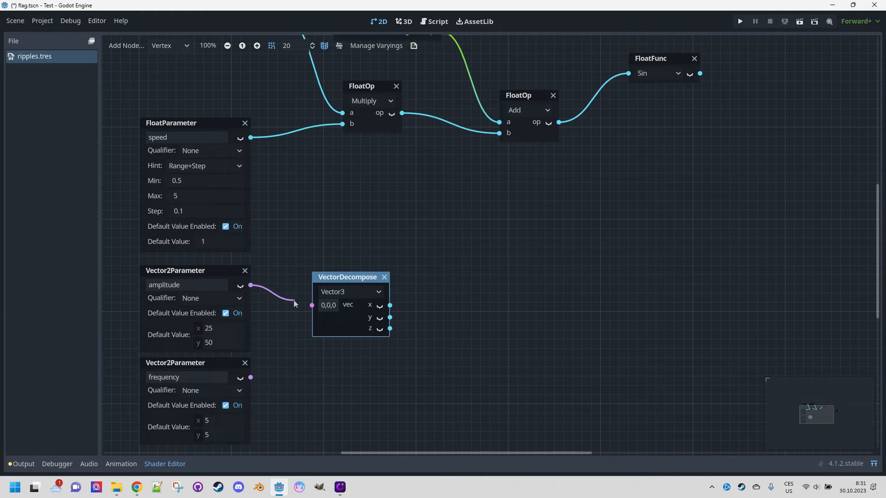
drag(293, 302, 311, 305)
drag(350, 279, 326, 272)
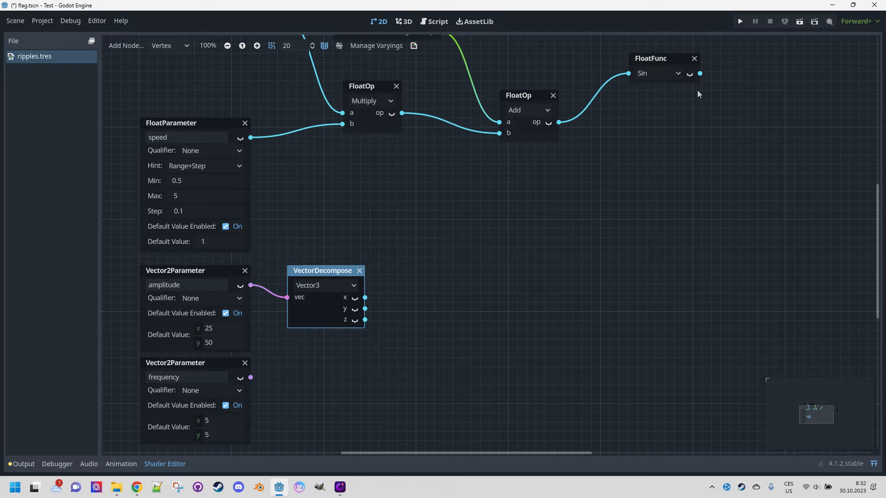
Move the Sin node slightly closer to the Add node.
middle_drag(703, 163, 680, 183)
scroll(680, 182, down, 1)
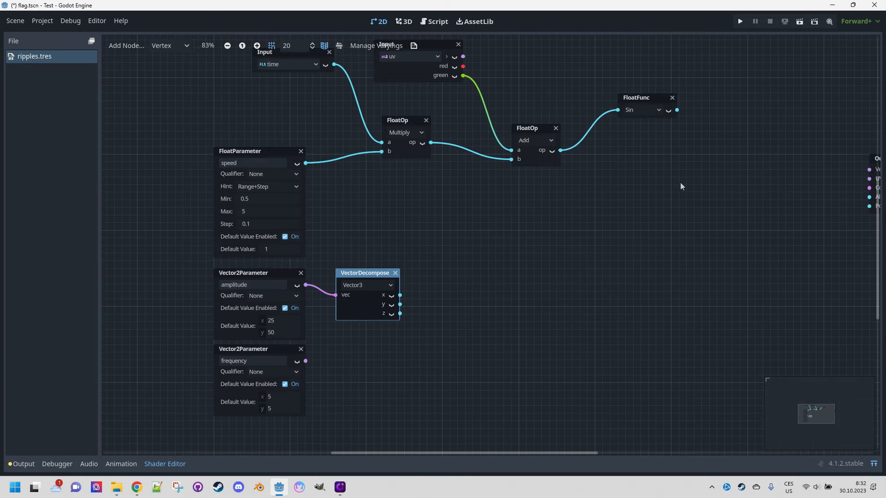
drag(657, 102, 619, 94)
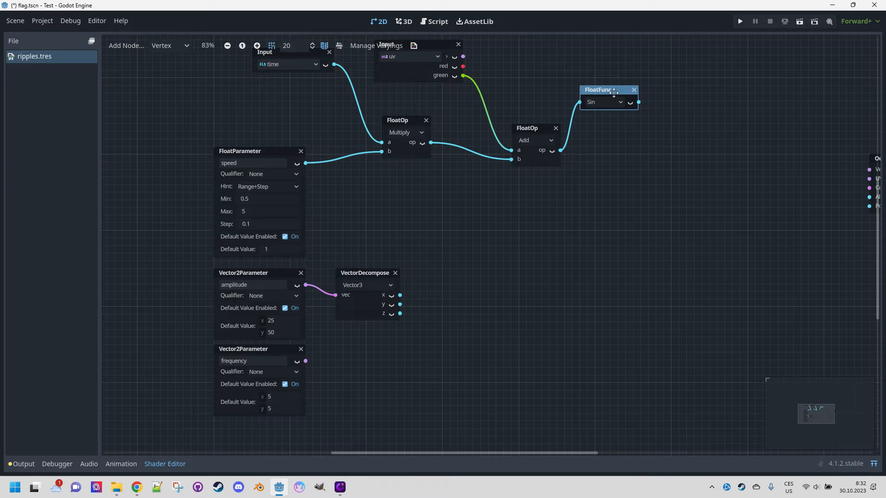
Add a FloatOp node set to Multiply after the Sin node, taking the Sin output as its a input.
right_click(675, 156)
click(689, 162)
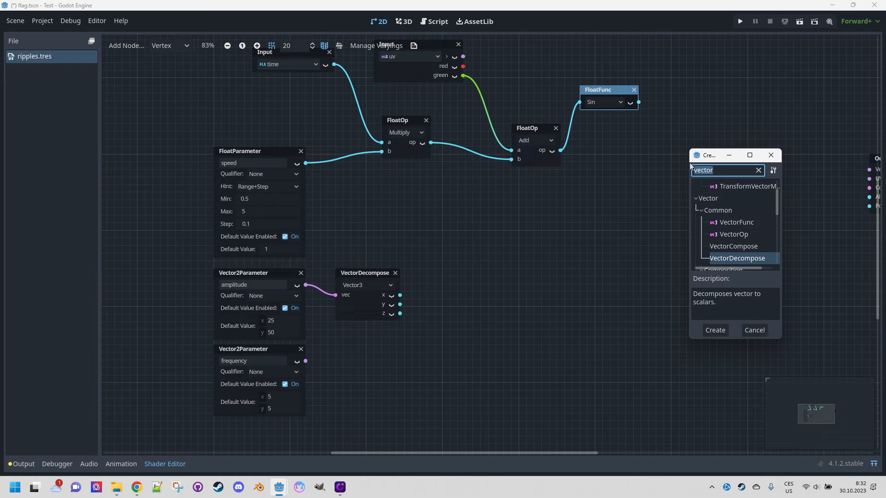
text(float)
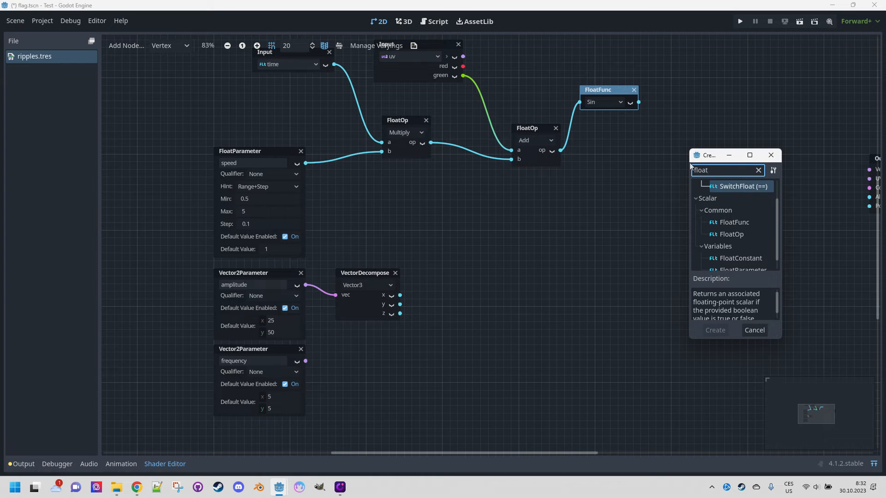
click(743, 235)
double_click(743, 234)
click(716, 179)
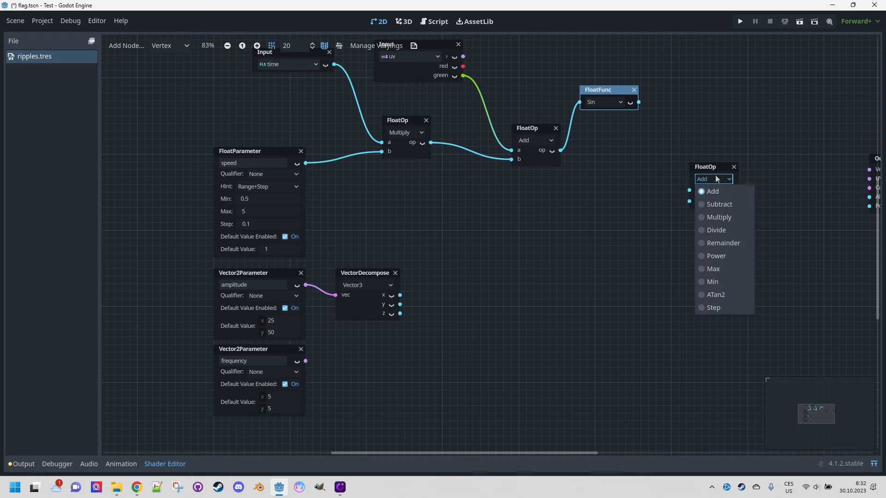
click(719, 217)
drag(714, 170, 657, 163)
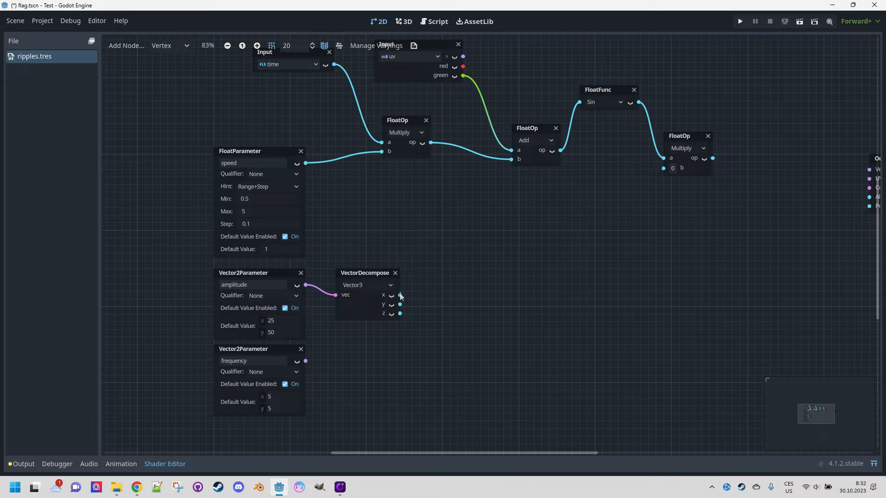
Connect the VectorDecompose x output to the Multiply node's b input and switch the decompose type to Vector2.
drag(400, 296, 663, 167)
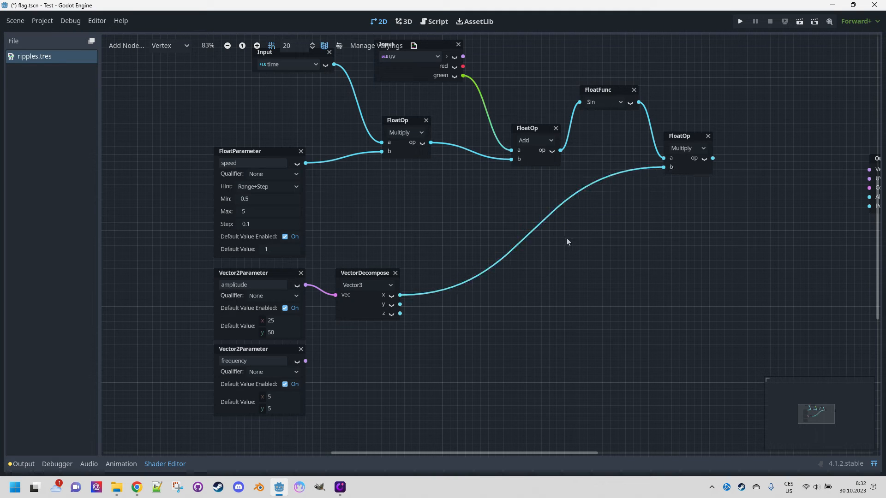
click(372, 286)
click(371, 297)
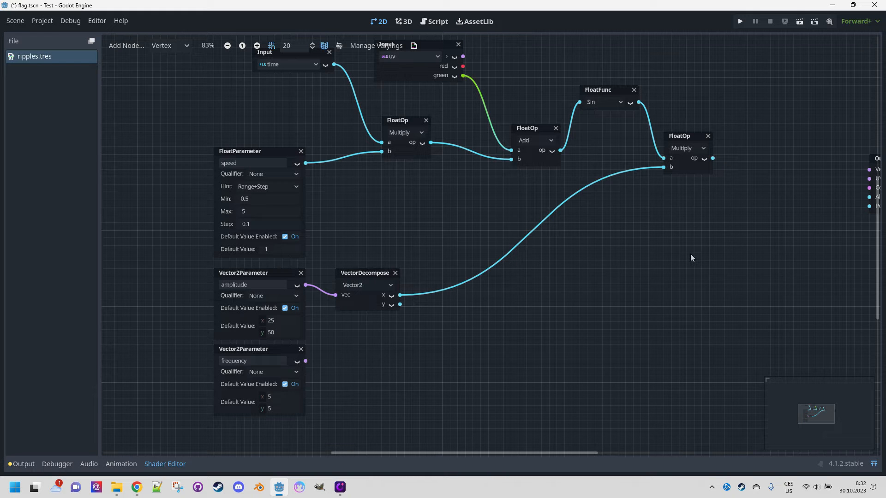
ctrl+scroll(703, 236, up, 4)
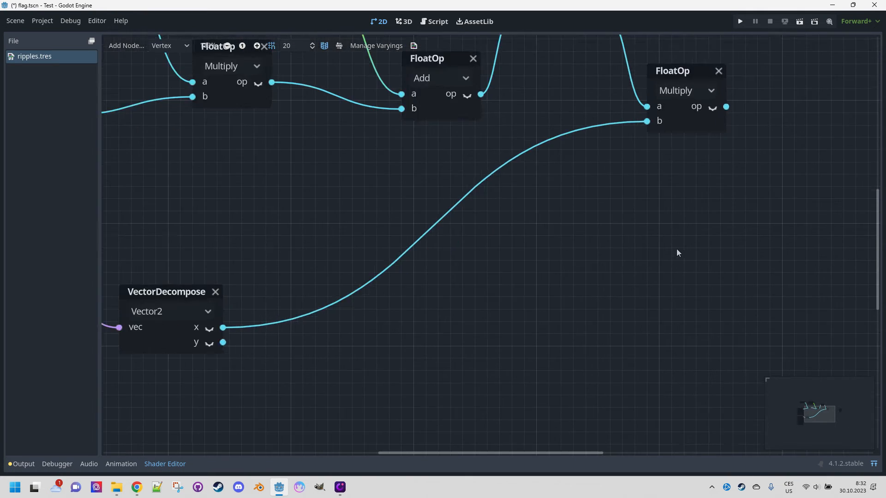
ctrl+scroll(686, 238, down, 4)
scroll(718, 237, up, 4)
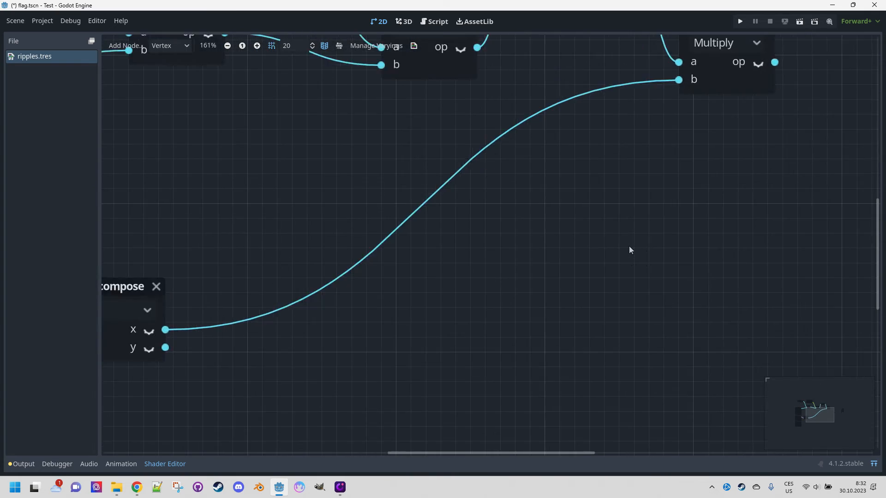
scroll(629, 245, down, 4)
scroll(754, 216, up, 1)
middle_drag(740, 223, 582, 257)
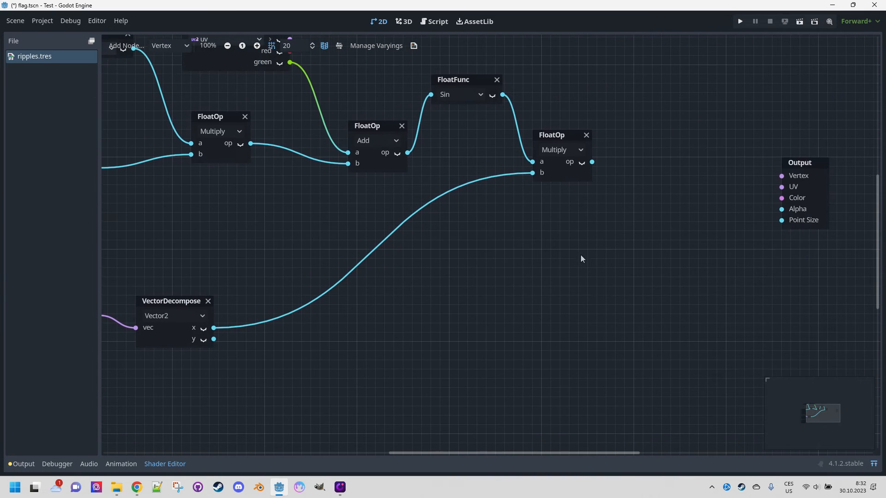
scroll(586, 257, down, 1)
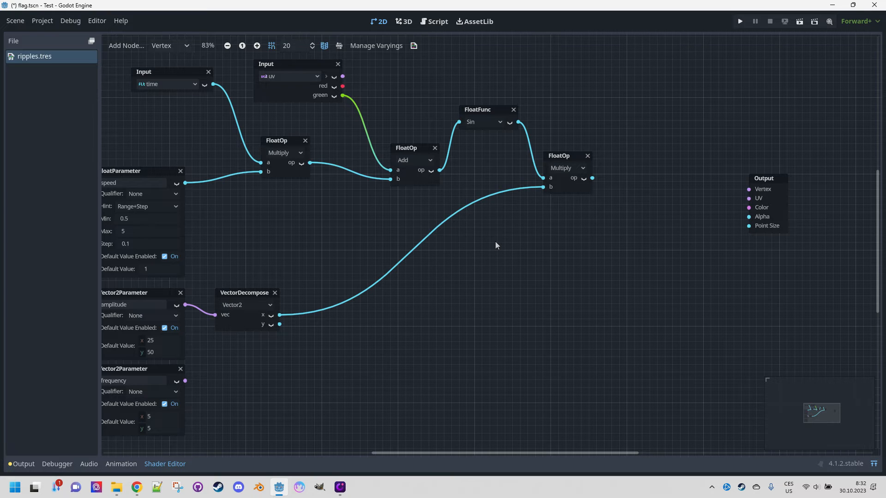
Add an Input node set to vertex and place it above the Sin node.
middle_drag(495, 242, 514, 300)
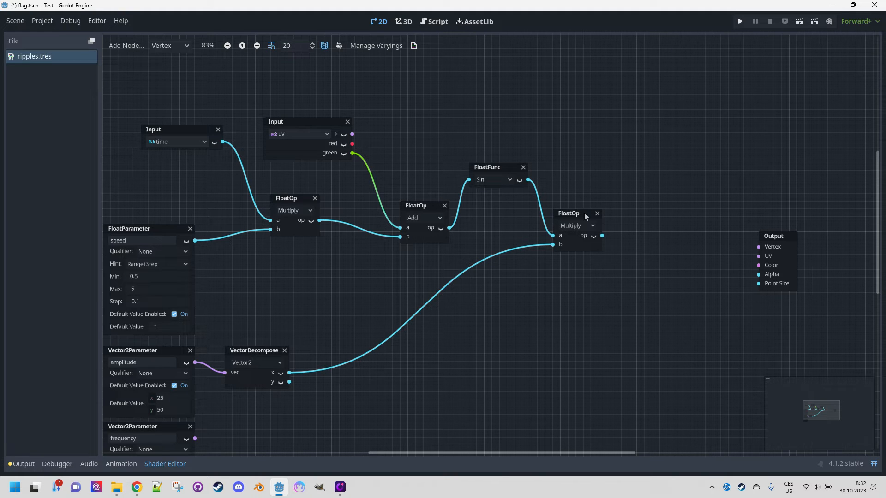
right_click(557, 95)
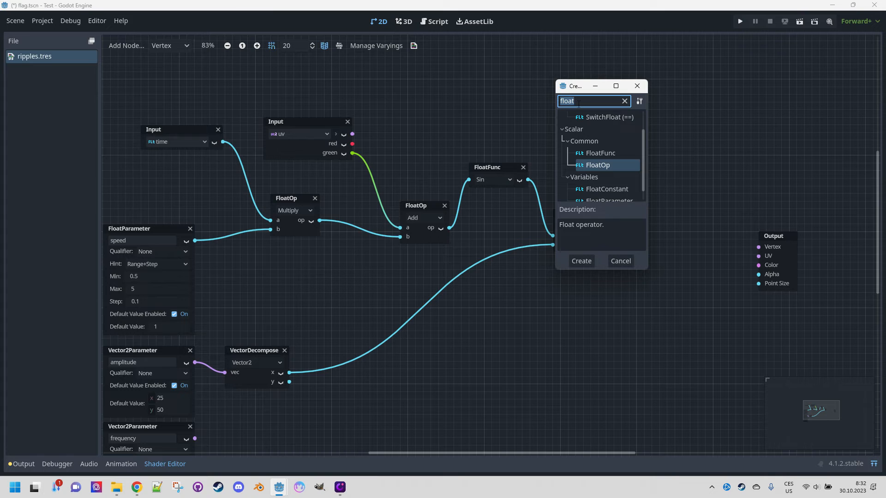
text(vertx)
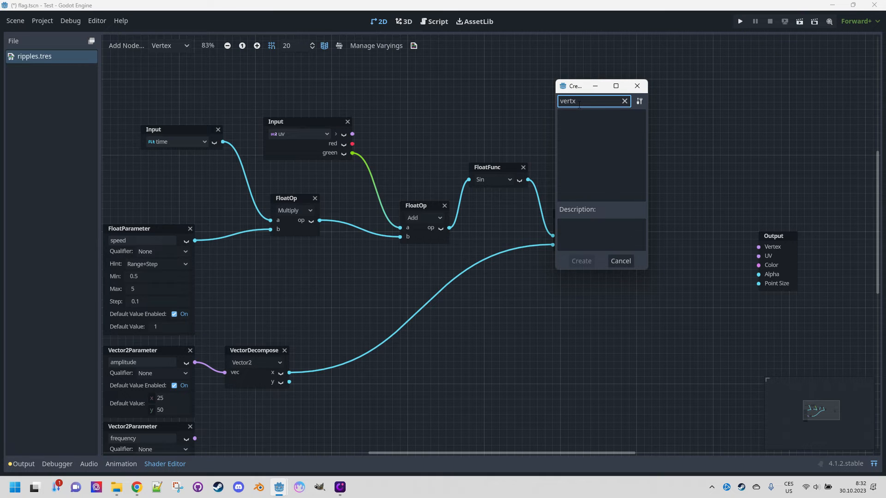
key(BackSpace)
key(Return)
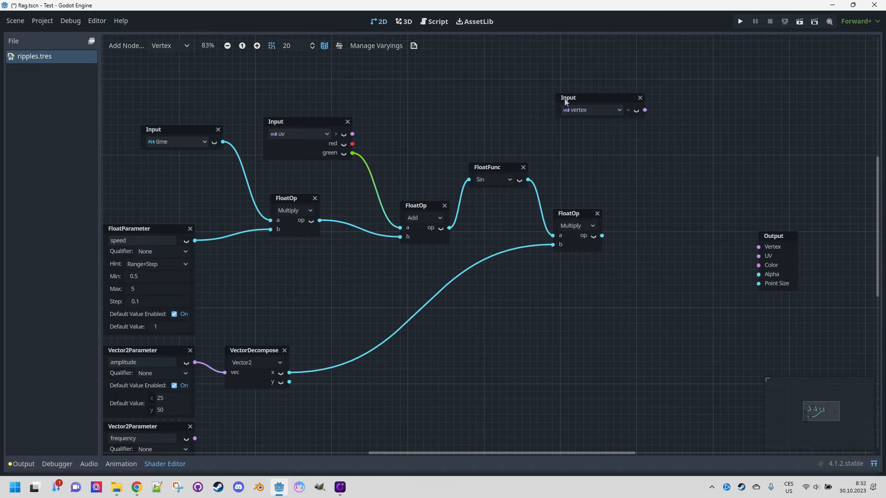
drag(607, 98, 520, 76)
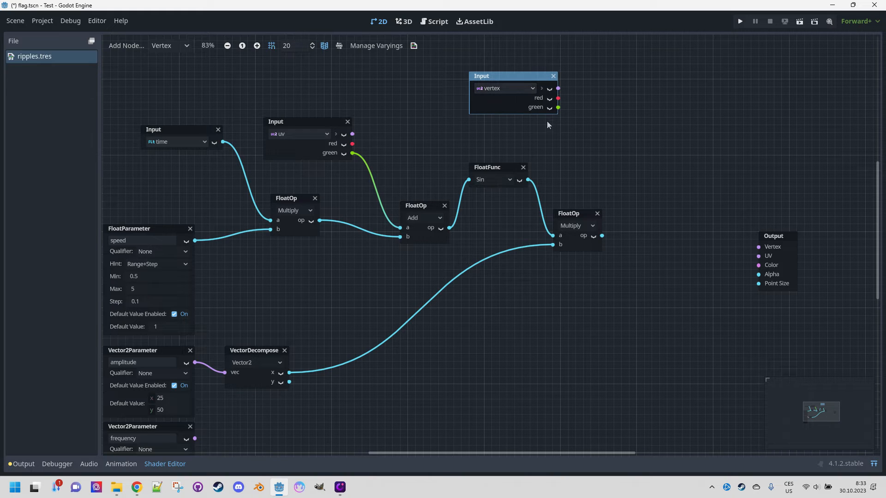
Add a FloatOp Add node to the right of the new Multiply node.
right_click(613, 153)
click(629, 158)
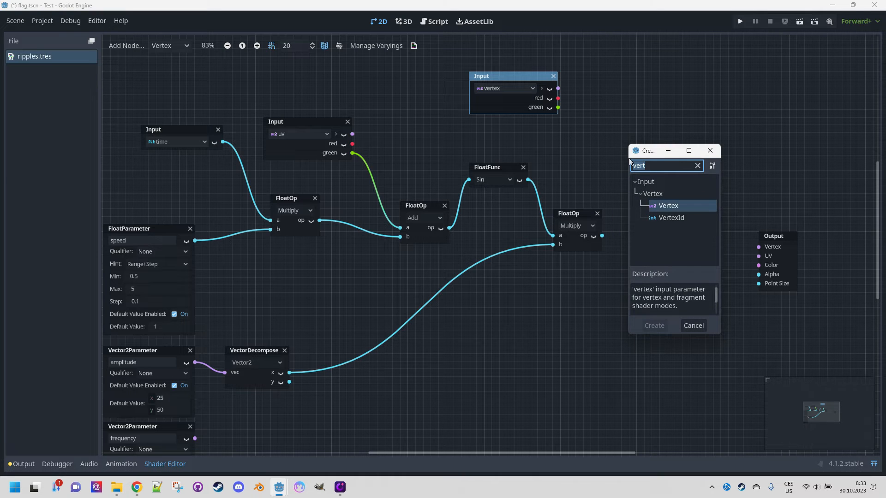
text(float)
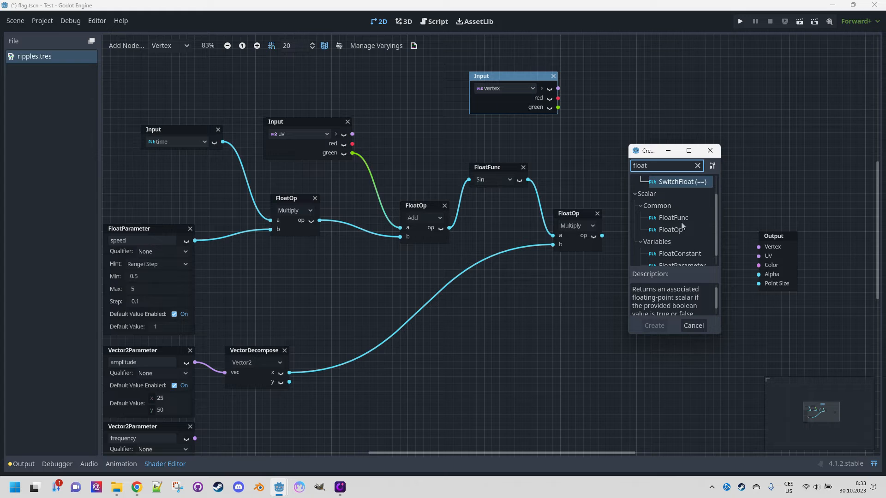
double_click(682, 230)
drag(646, 164, 659, 153)
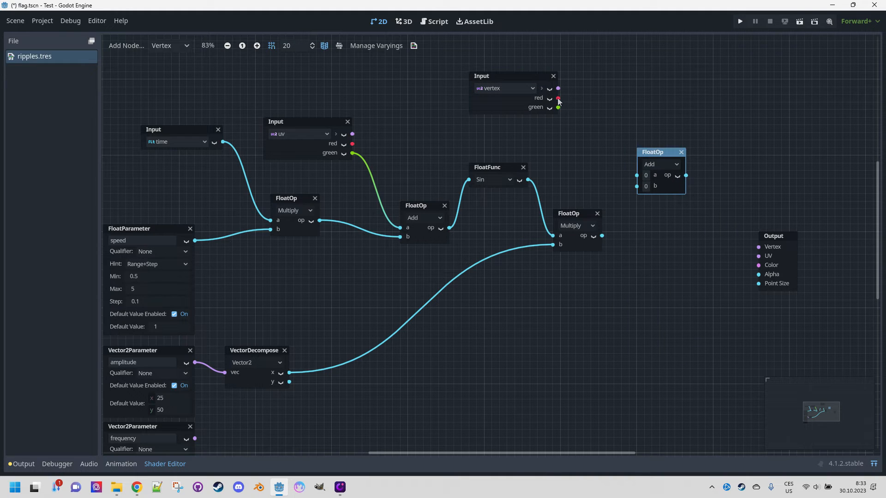
Connect the vertex red output to the Add node's a input and the Multiply output to its b input.
drag(558, 99, 637, 175)
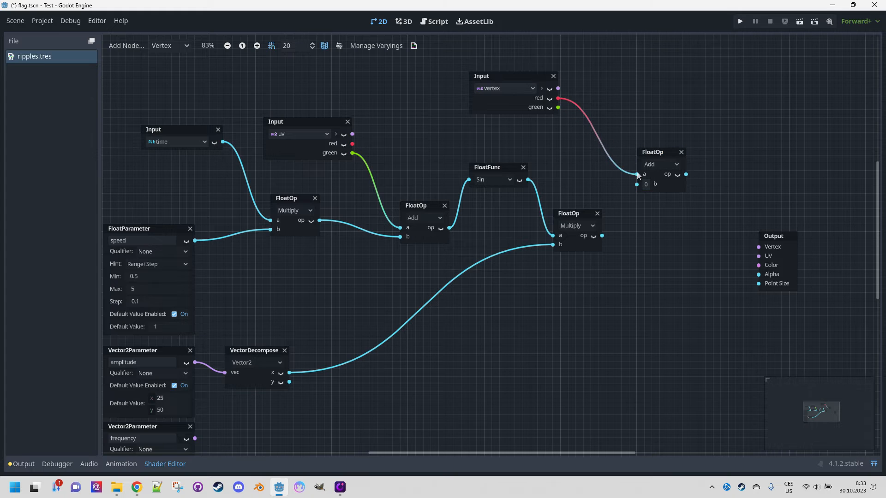
drag(602, 236, 636, 183)
Add a VectorCompose node set to Vector2 between the Add node and the Output node.
drag(770, 236, 796, 206)
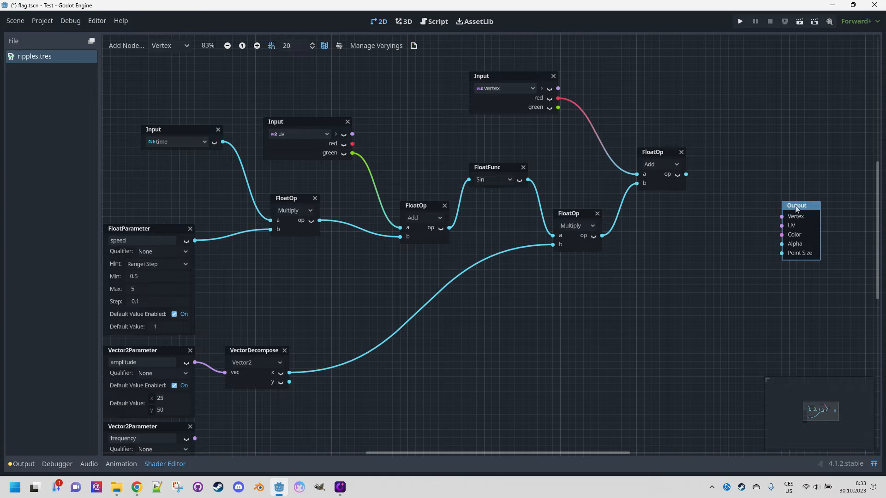
middle_drag(709, 217, 606, 236)
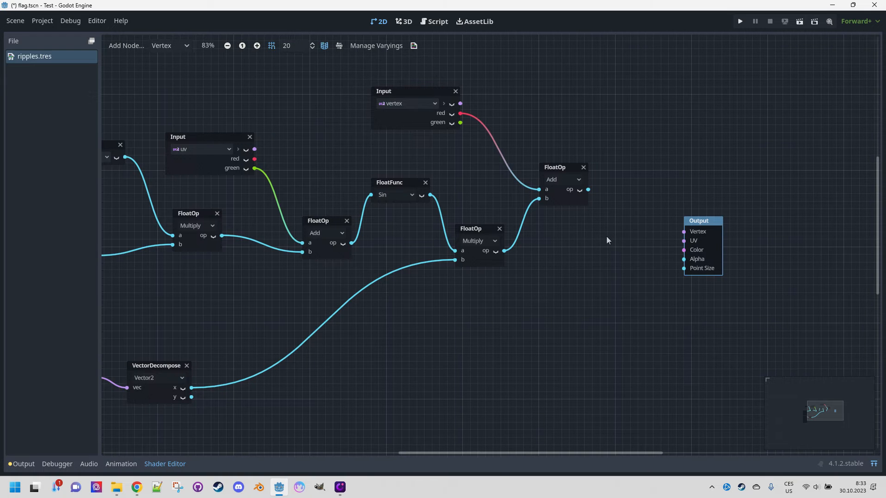
right_click(607, 236)
text(vector)
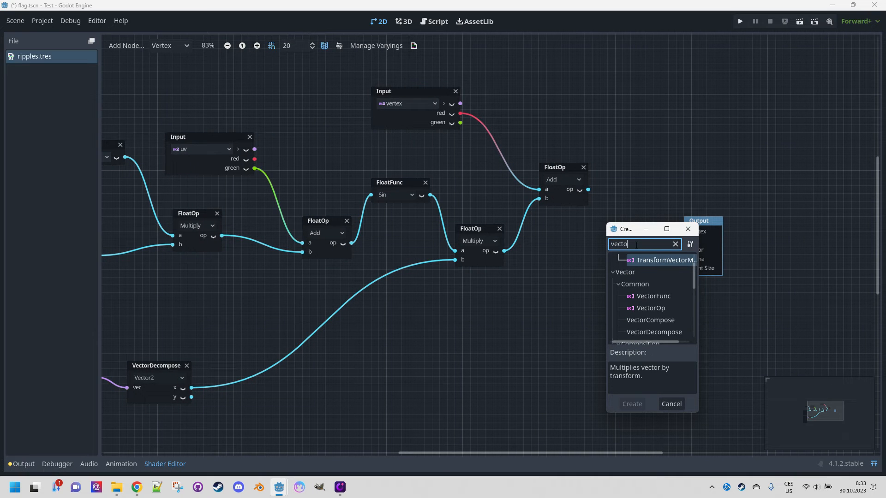
click(653, 320)
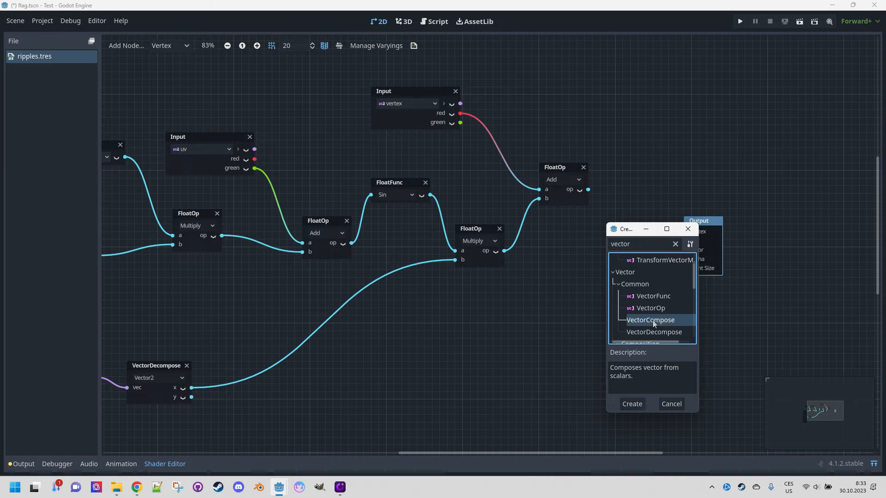
double_click(652, 321)
click(628, 253)
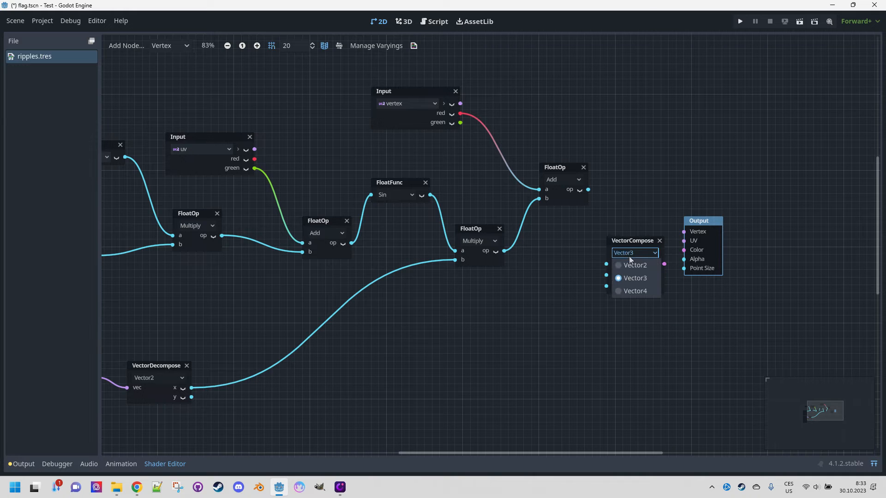
click(635, 261)
drag(706, 222, 740, 207)
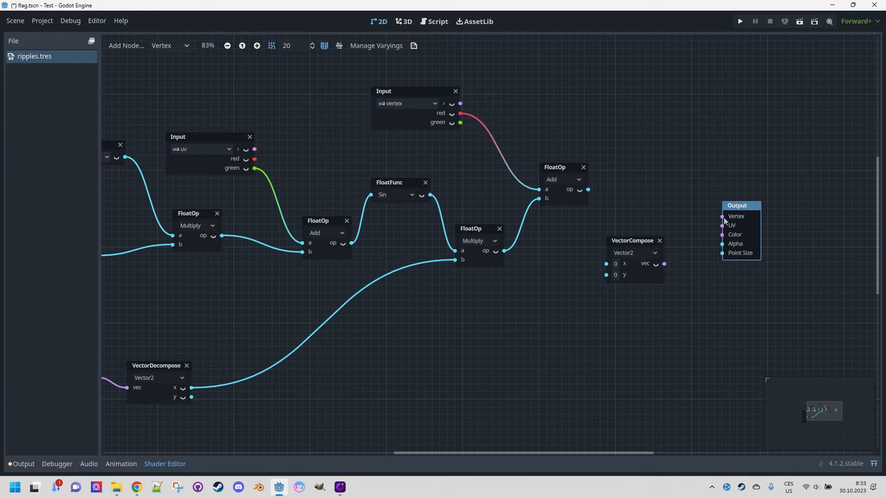
Wire the Add output and vertex green into VectorCompose x and y, and its vec output into the Output's Vertex.
drag(640, 241, 656, 214)
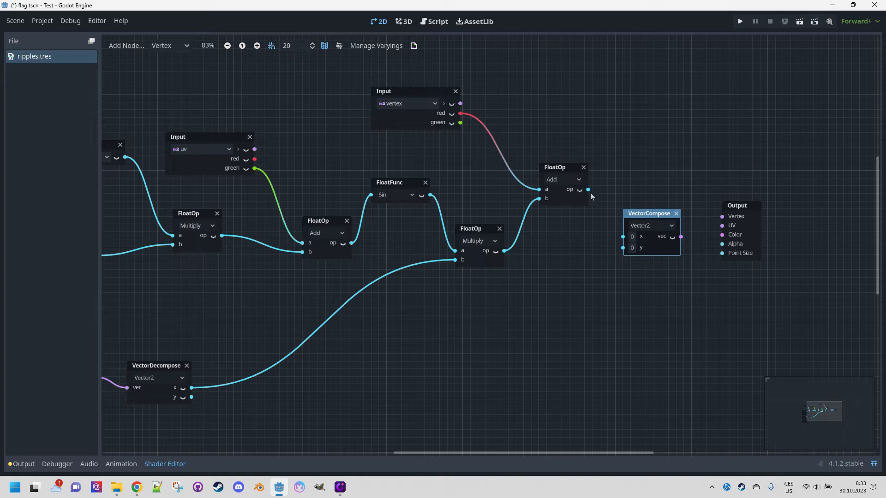
drag(611, 220, 623, 236)
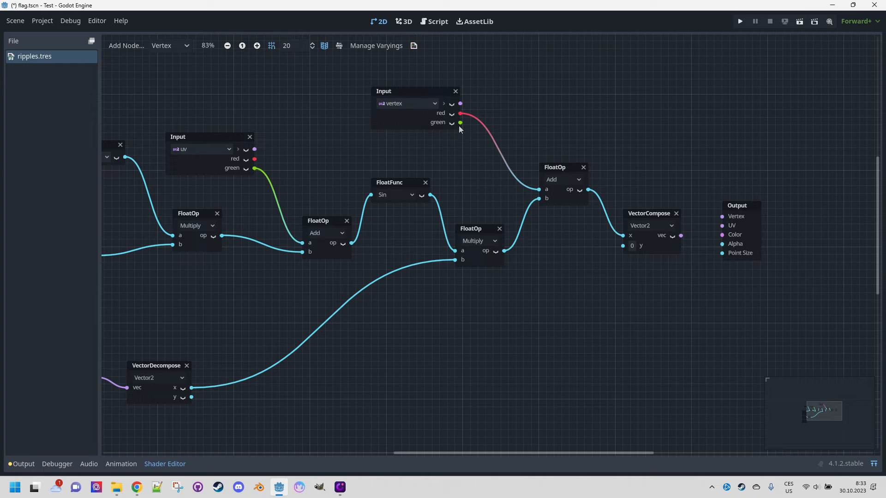
drag(461, 122, 623, 246)
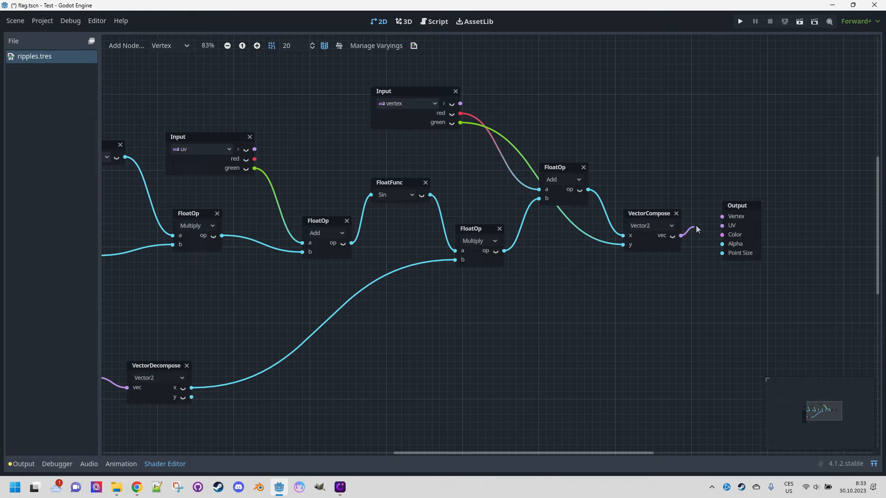
drag(696, 226, 717, 219)
Open the 2D viewport above the shader graph to preview the scene.
click(875, 463)
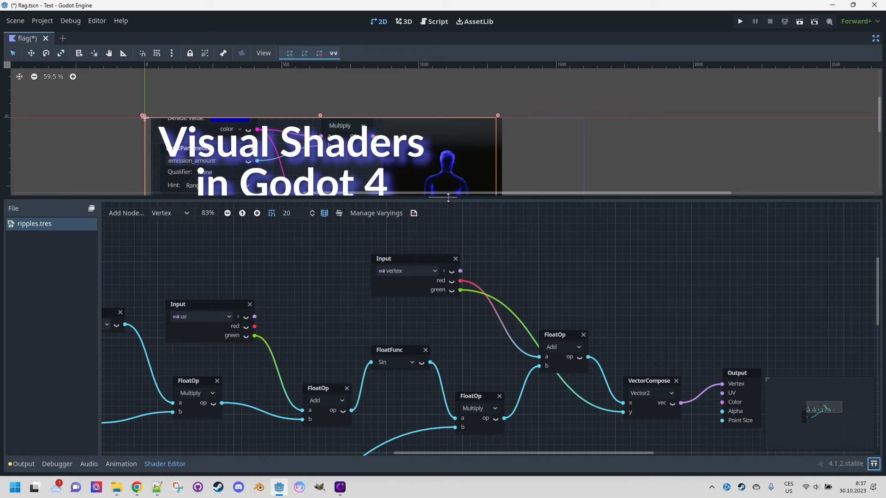
drag(453, 199, 531, 294)
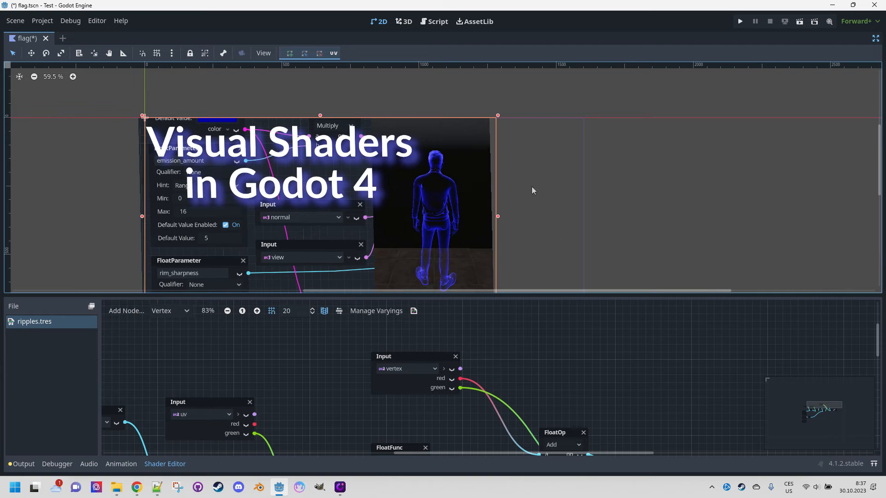
middle_drag(550, 185, 600, 145)
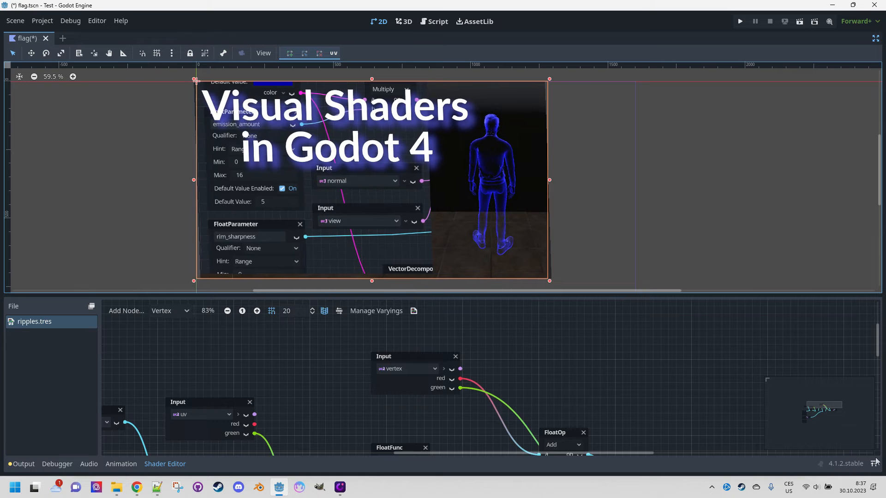
key(shift+F12)
Duplicate the UV Input node and place the copy below the last Multiply node.
middle_drag(266, 132, 397, 111)
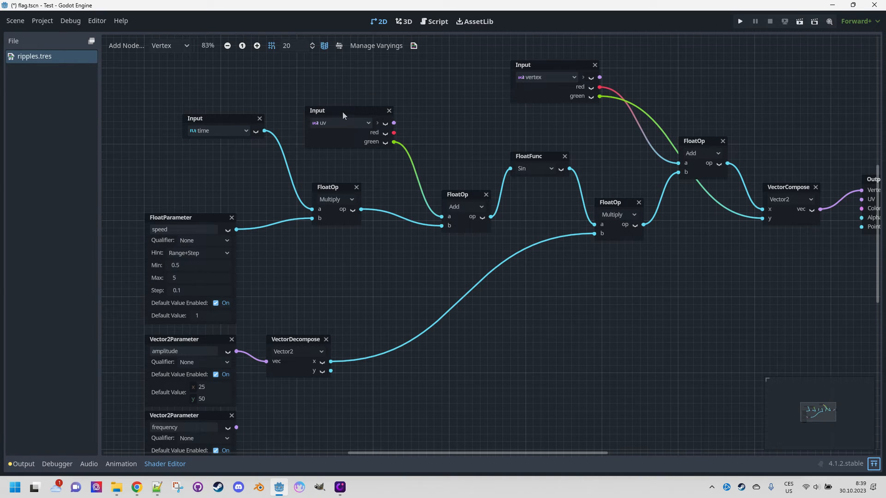
click(343, 112)
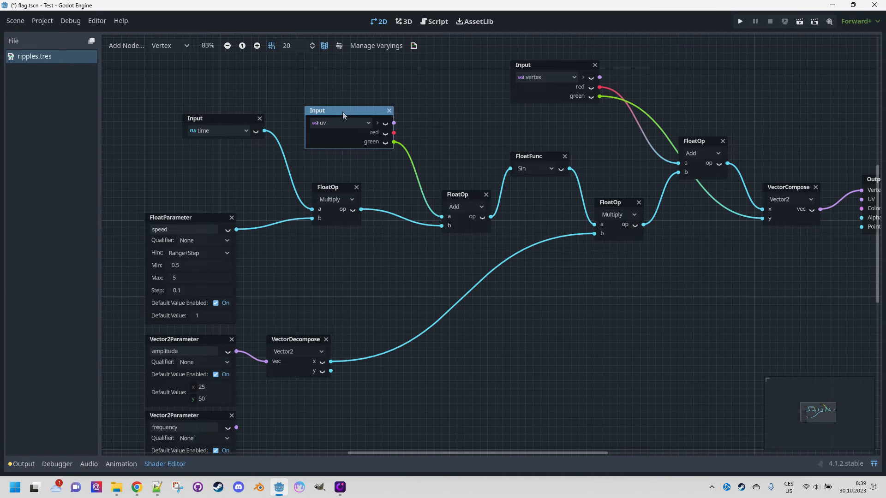
key(ctrl+d)
drag(344, 115, 589, 322)
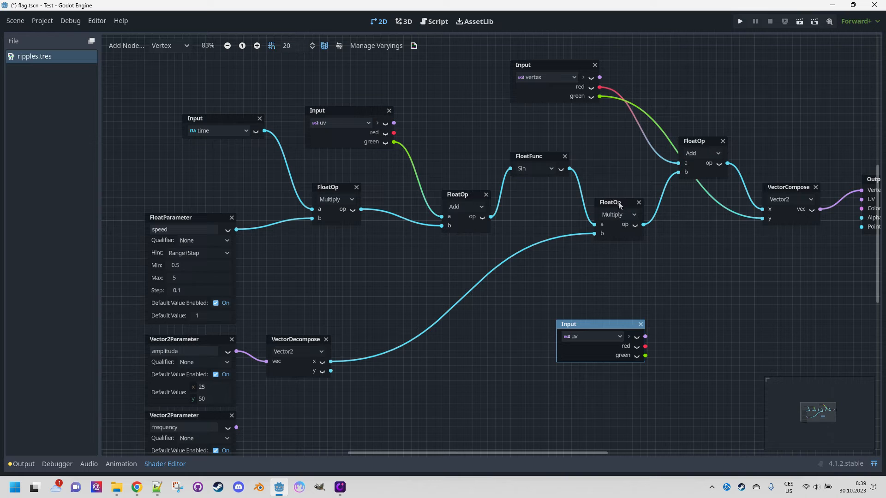
Nudge the last Multiply node and the Sin node slightly to the left.
drag(619, 205, 604, 209)
drag(539, 156, 531, 157)
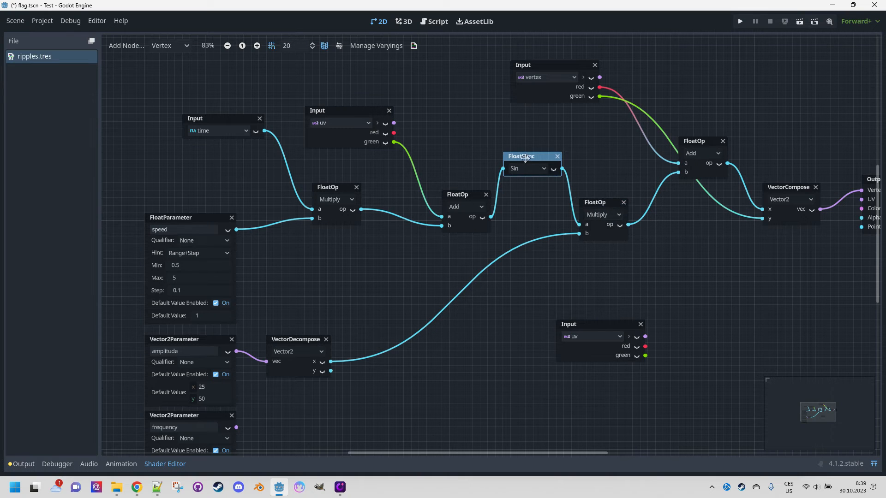
Add a FloatOp node set to Multiply and place it below the last Multiply node.
right_click(667, 269)
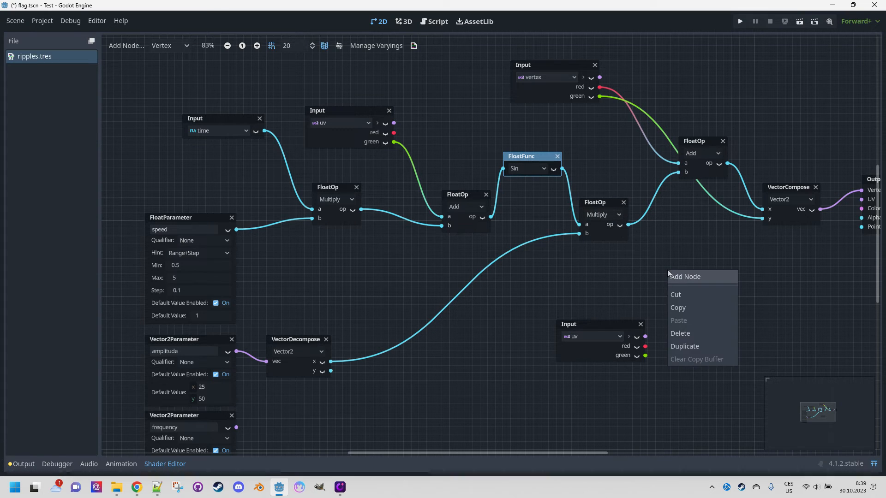
click(681, 277)
text(float)
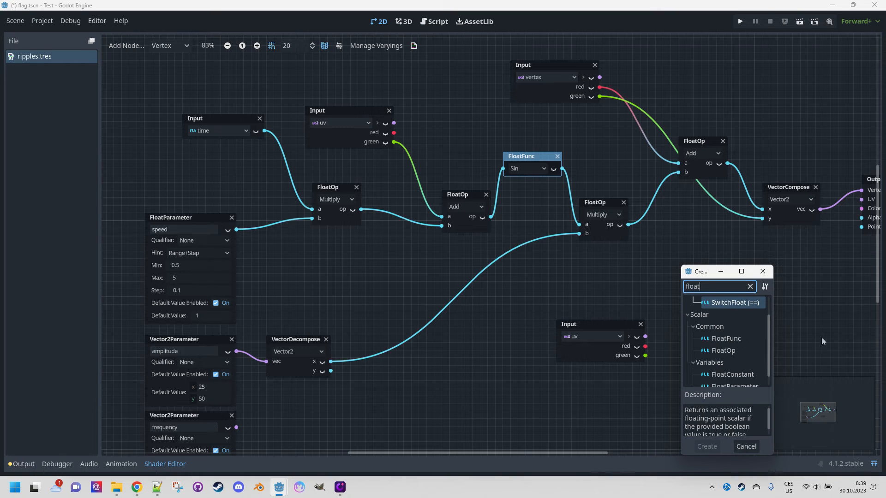
double_click(740, 350)
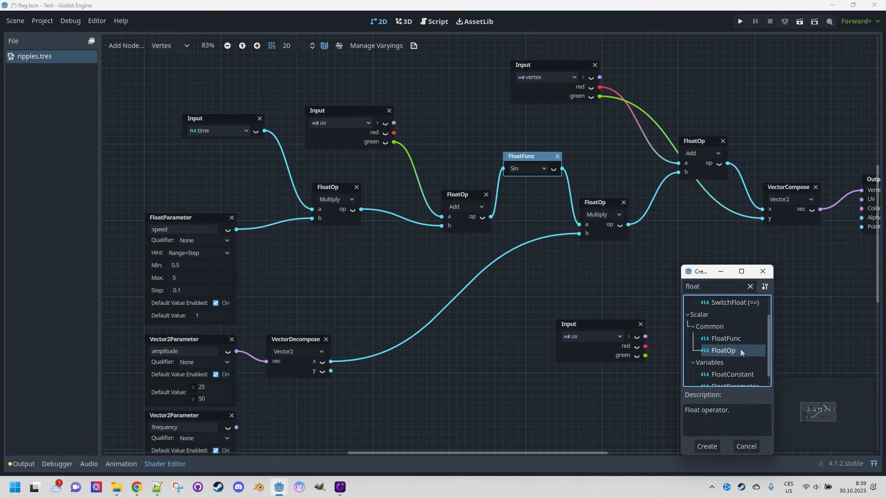
click(700, 297)
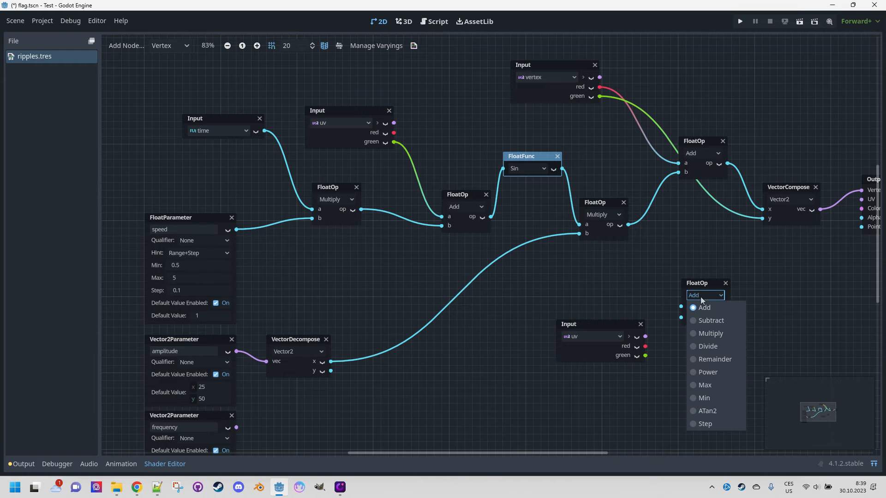
click(708, 329)
drag(701, 287, 683, 259)
Wire the duplicated UV input's red into the new Multiply's b and the previous Multiply's output into its a.
click(589, 323)
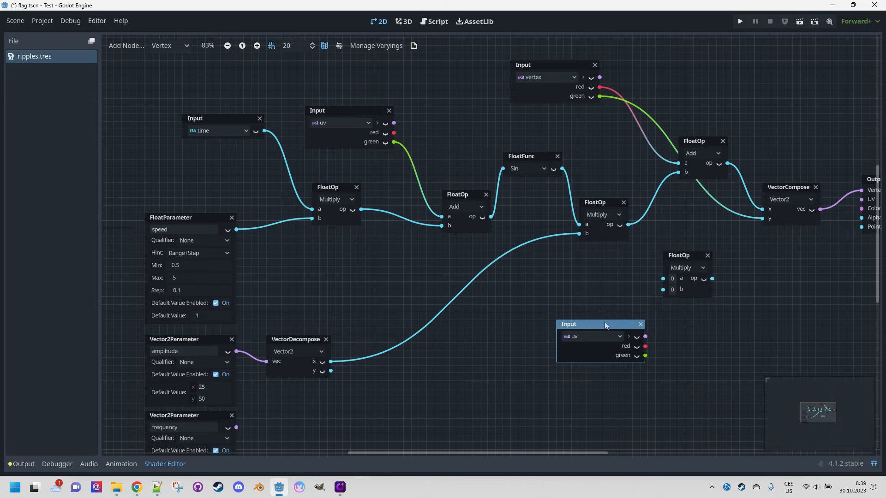
drag(606, 324, 568, 324)
drag(629, 324, 663, 289)
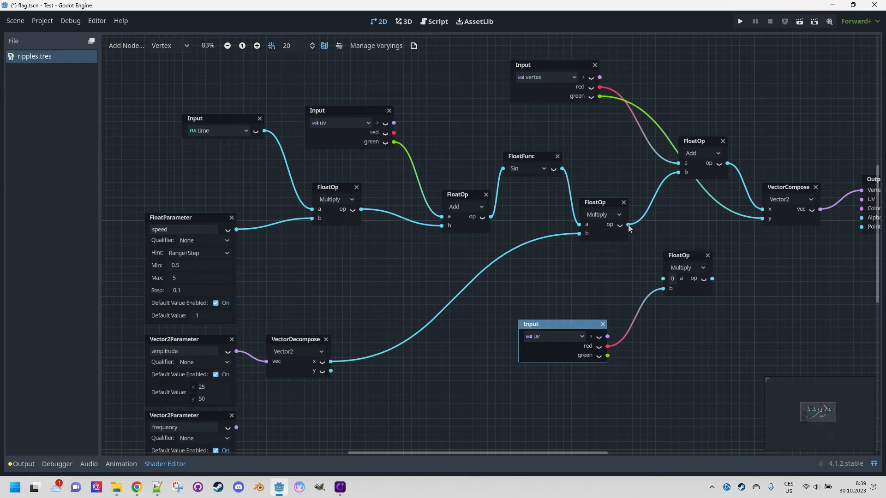
drag(628, 225, 654, 255)
Rearrange the Multiply, Sin and Add nodes and connect the new Multiply's output into the Add node's b input.
drag(601, 203, 586, 204)
click(528, 156)
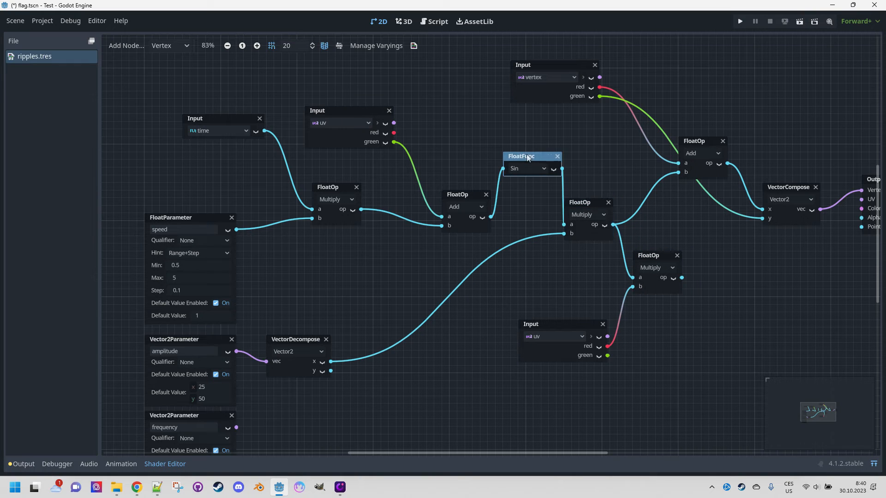
drag(529, 157, 520, 157)
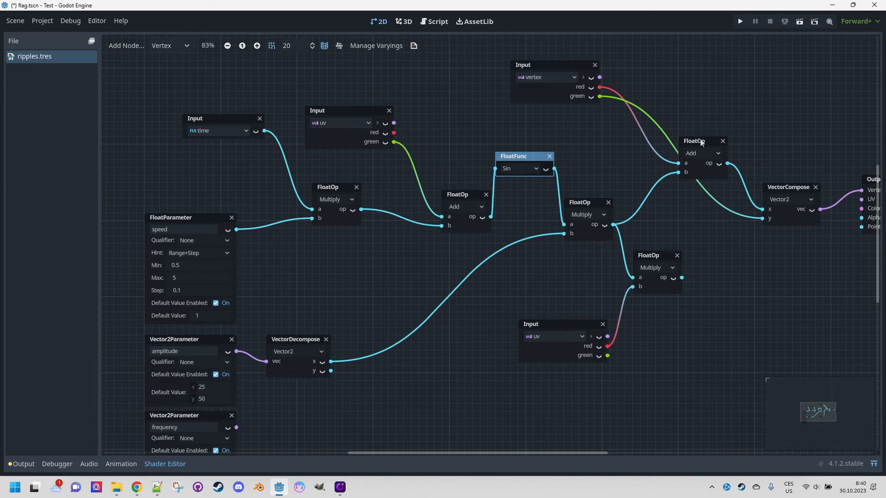
drag(700, 142, 716, 144)
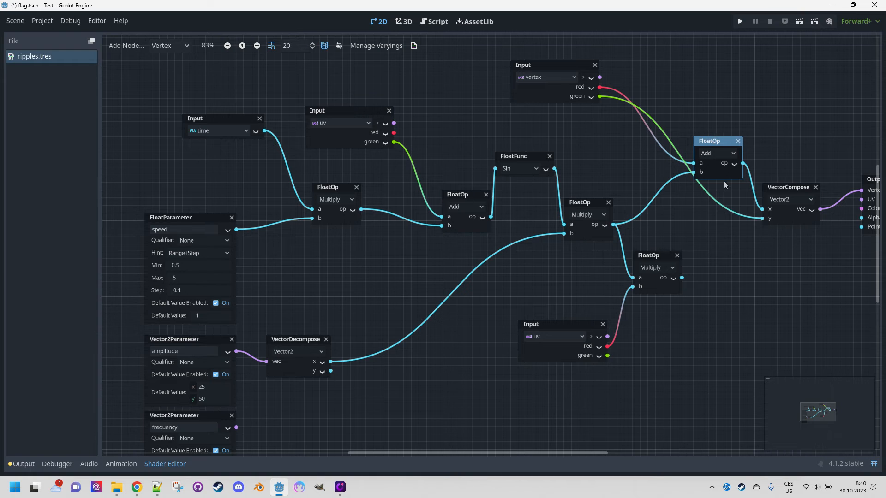
drag(682, 277, 693, 172)
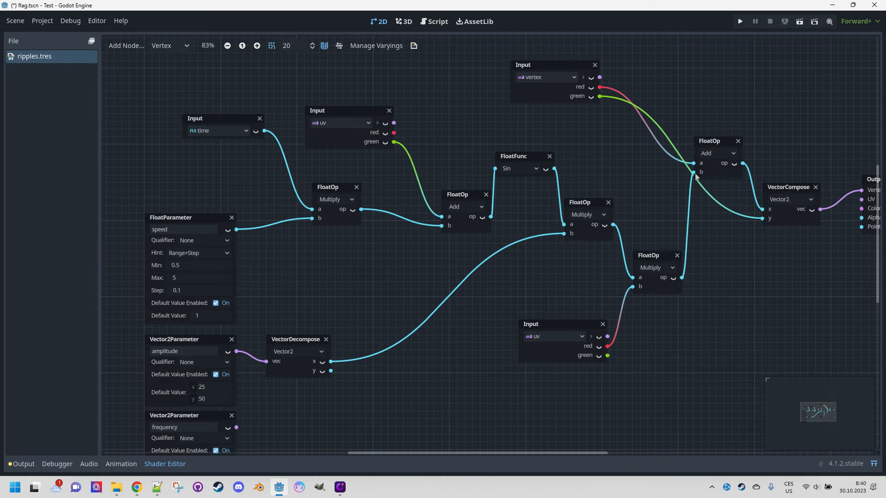
Show the 2D viewport above the graph to preview the waving result.
click(874, 463)
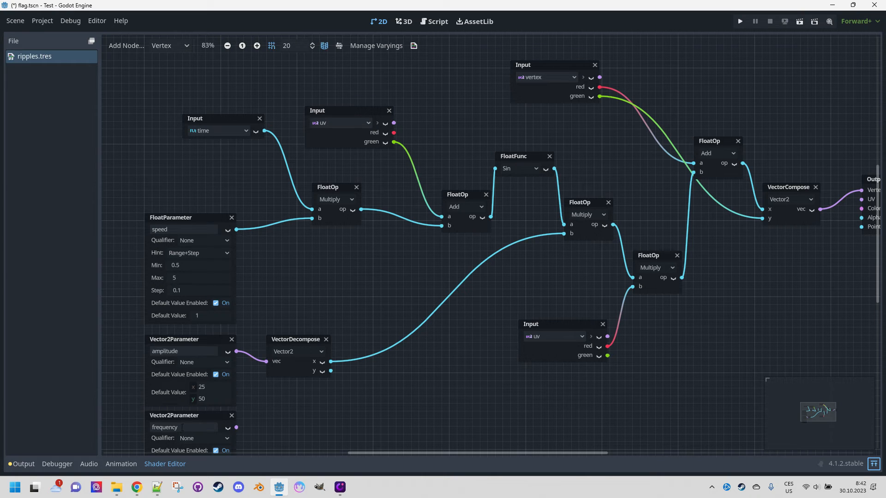
click(874, 464)
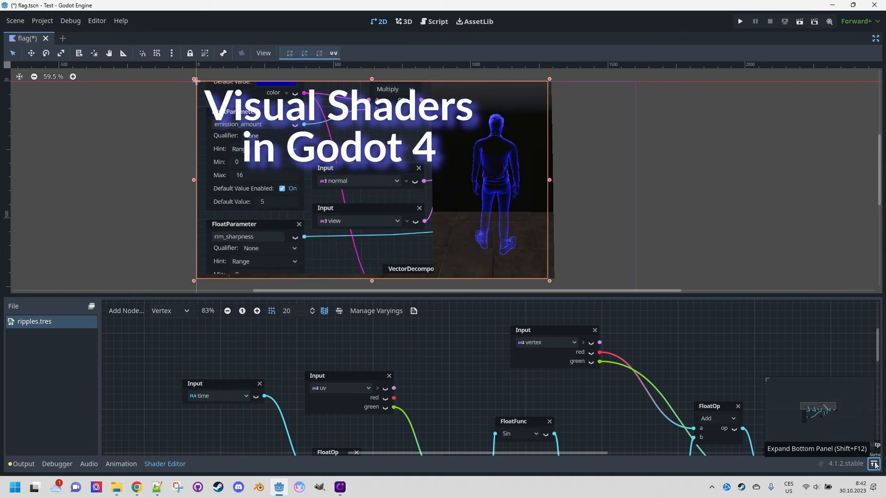
click(875, 465)
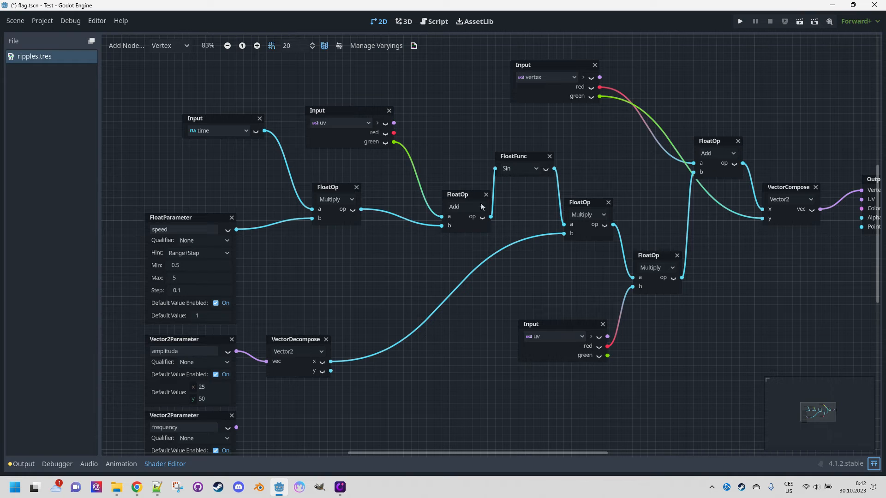
Duplicate the VectorDecompose node below and feed the frequency parameter into its vec input.
middle_drag(384, 387, 418, 318)
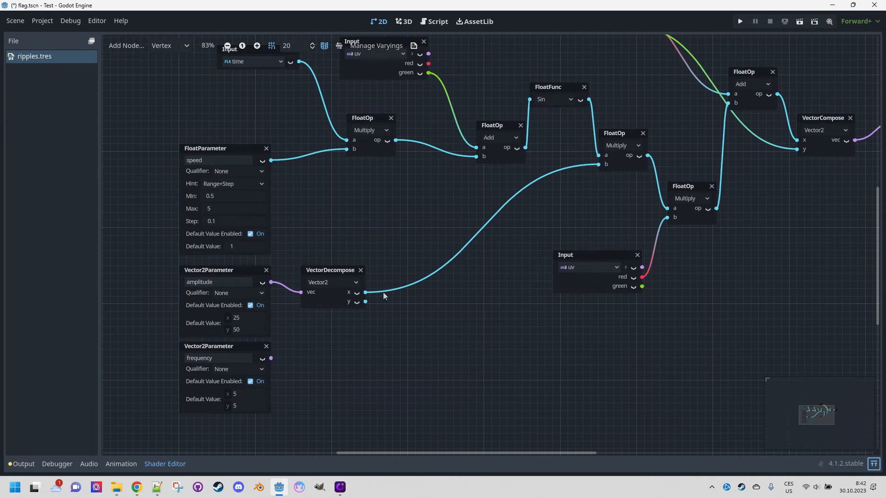
click(328, 273)
drag(328, 273, 318, 340)
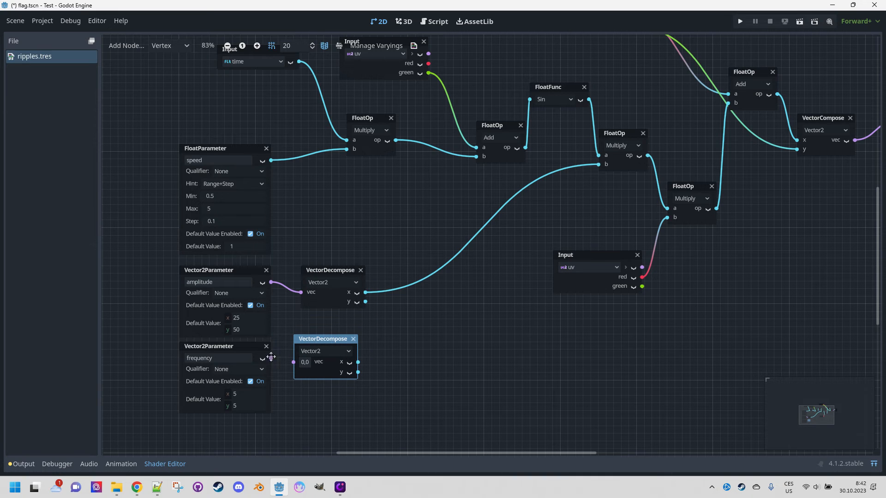
drag(287, 368, 298, 365)
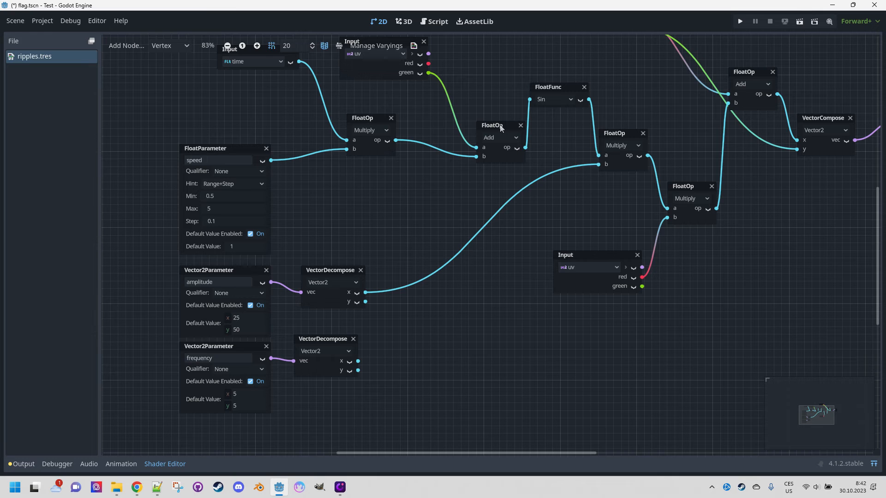
Add another FloatOp set to Multiply between the first Add node and the Sin node.
drag(501, 128, 477, 130)
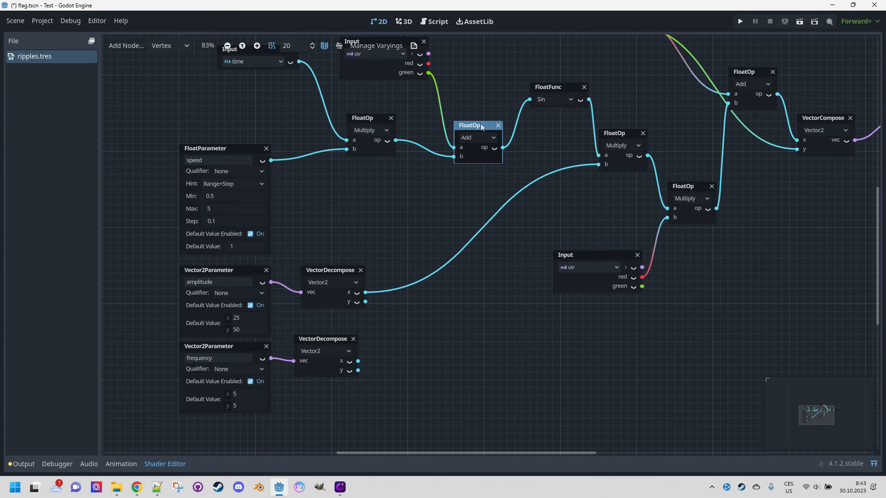
drag(480, 125, 473, 125)
right_click(477, 196)
click(497, 204)
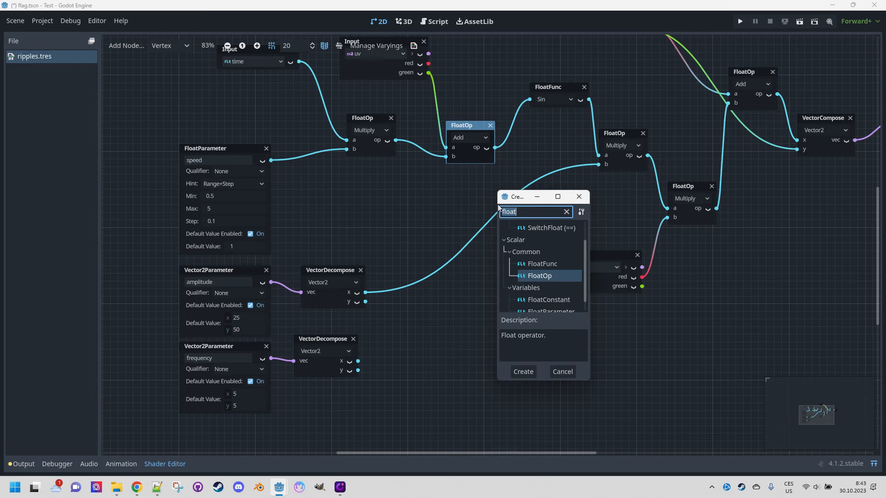
double_click(538, 276)
click(521, 221)
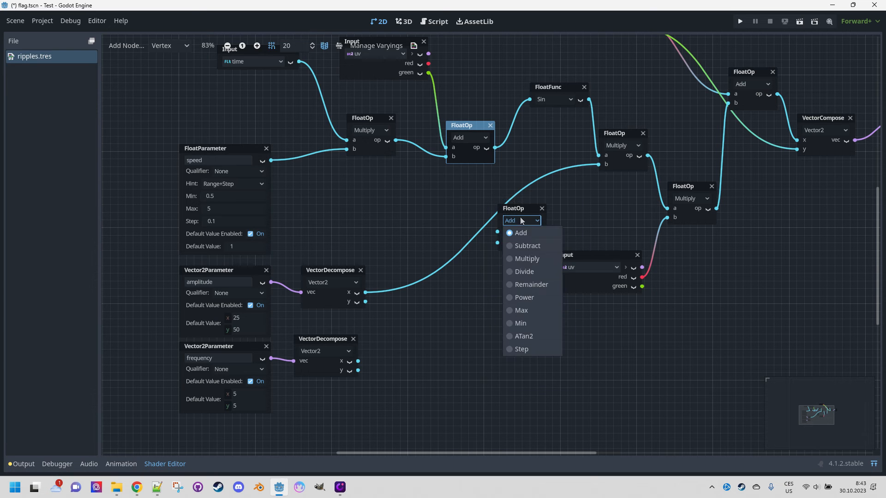
click(530, 259)
drag(516, 209, 525, 202)
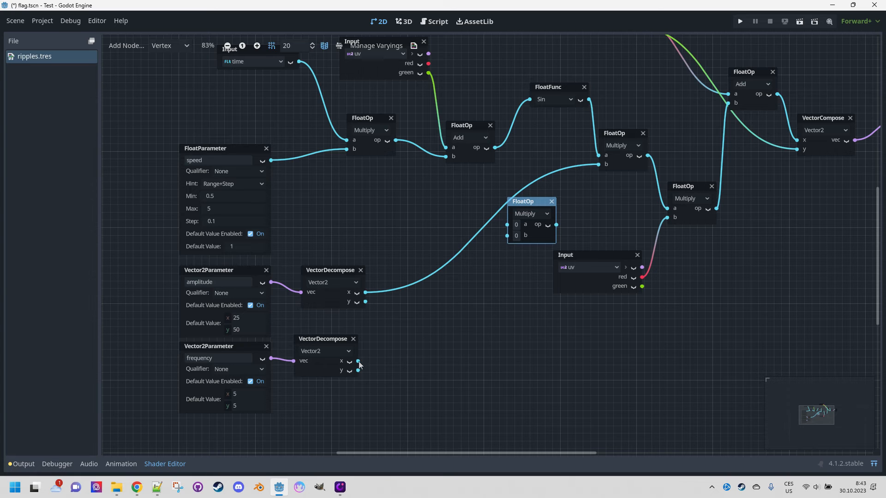
Wire frequency x into the new Multiply's b and route the Add output through it into Sin.
drag(359, 361, 507, 235)
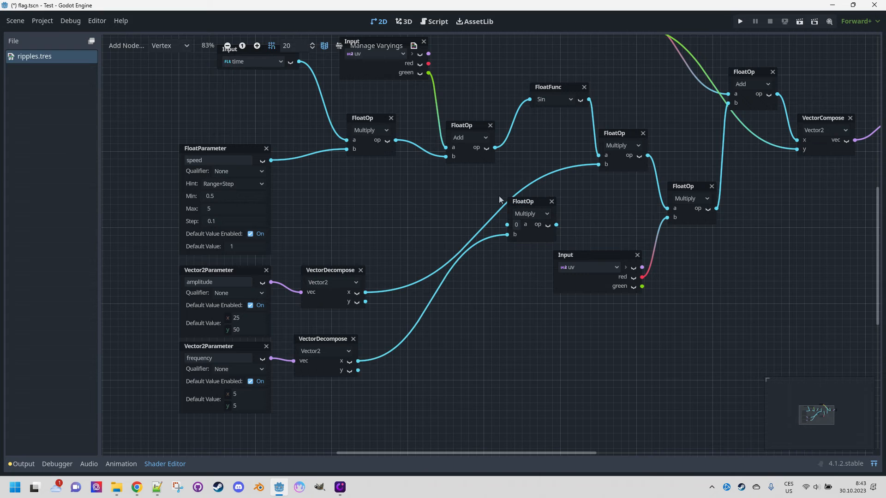
drag(495, 148, 529, 100)
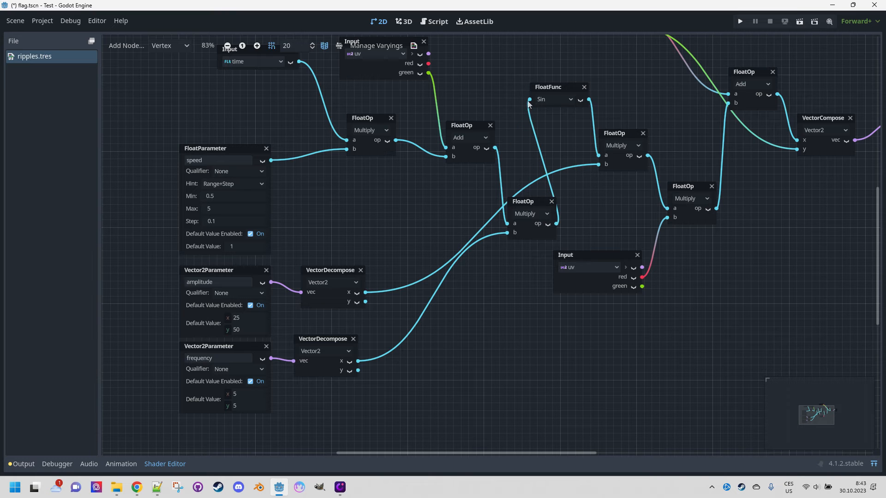
Open the scene viewport again to check the flag preview.
click(874, 464)
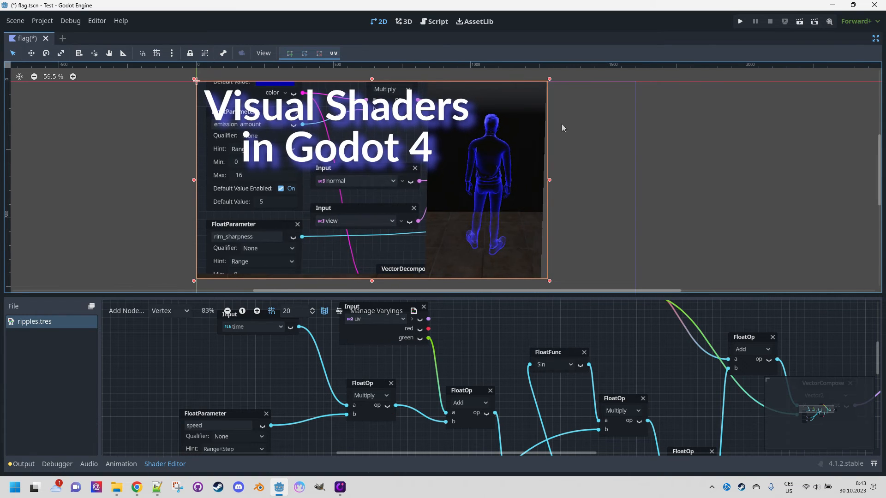
click(873, 464)
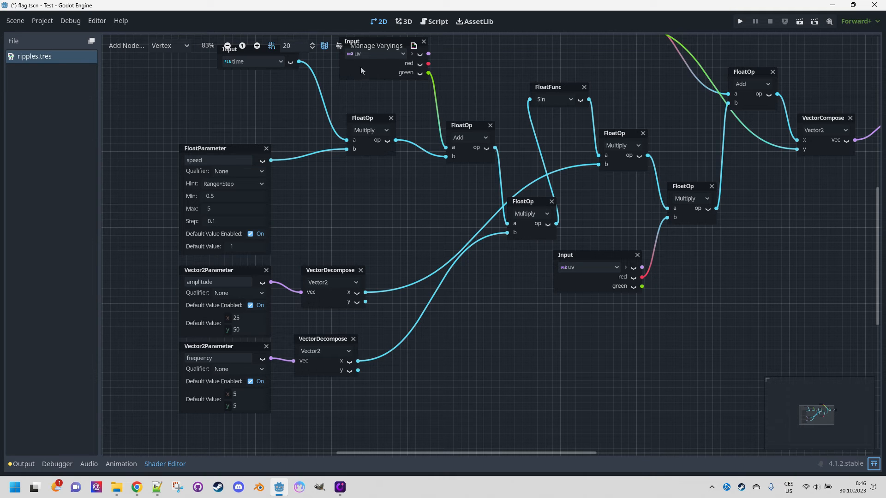
Duplicate the first Add node below, wiring UV red into its a and the time-speed product into b.
click(464, 129)
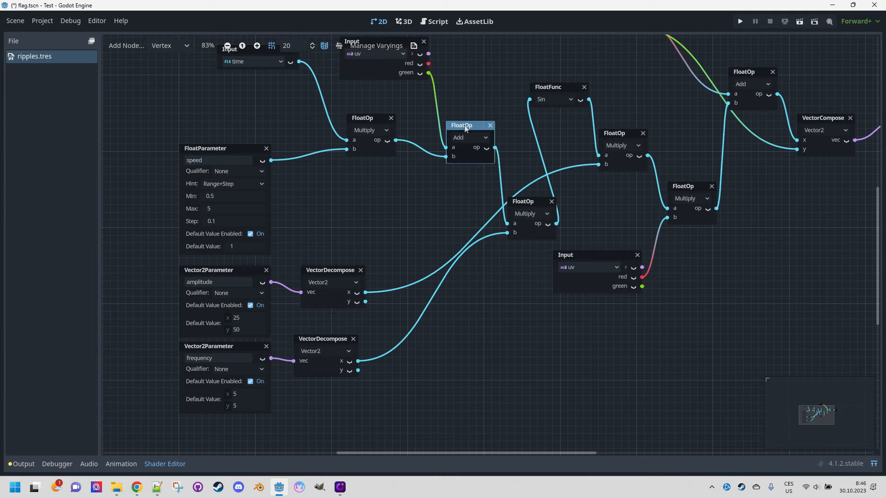
key(ctrl+d)
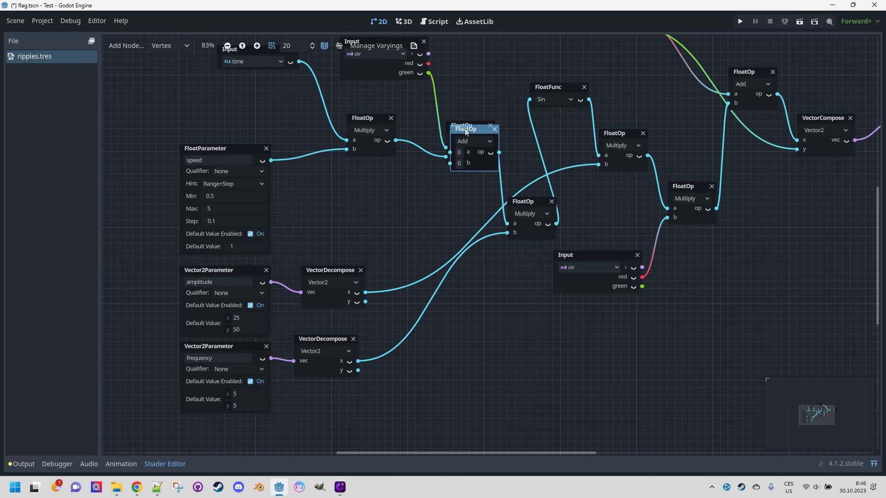
drag(466, 132, 473, 341)
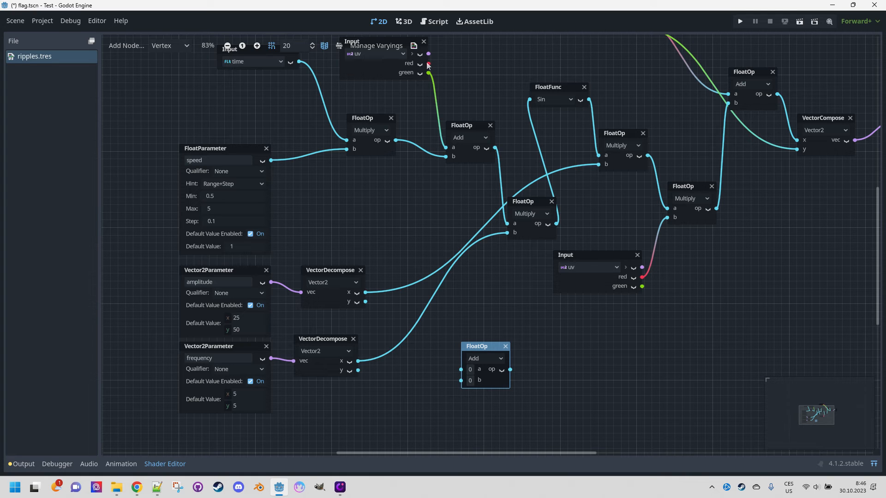
drag(428, 64, 461, 369)
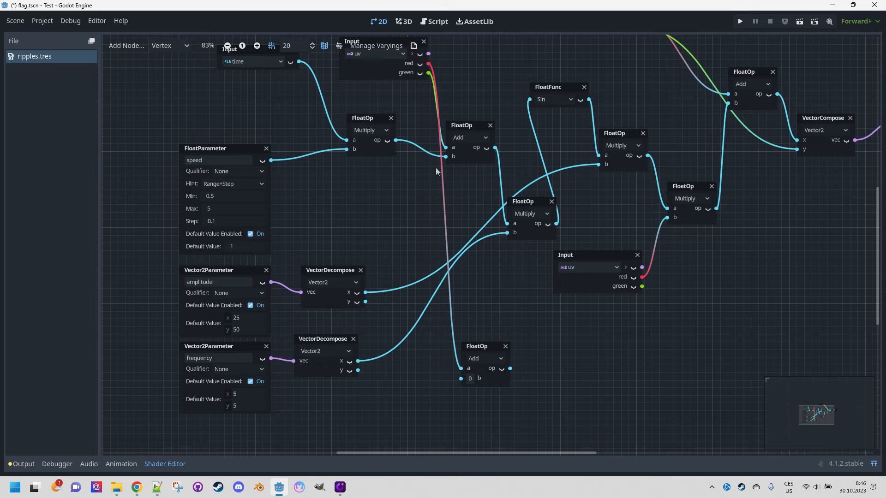
drag(400, 142, 460, 378)
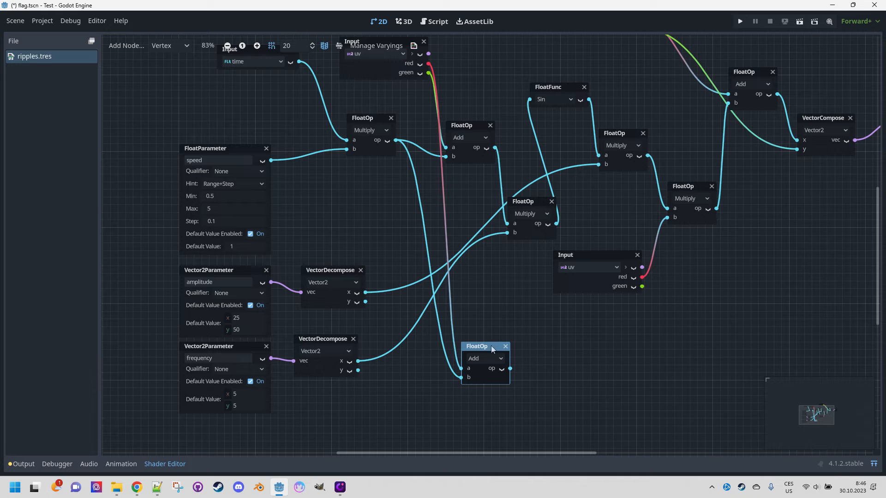
drag(491, 347, 466, 366)
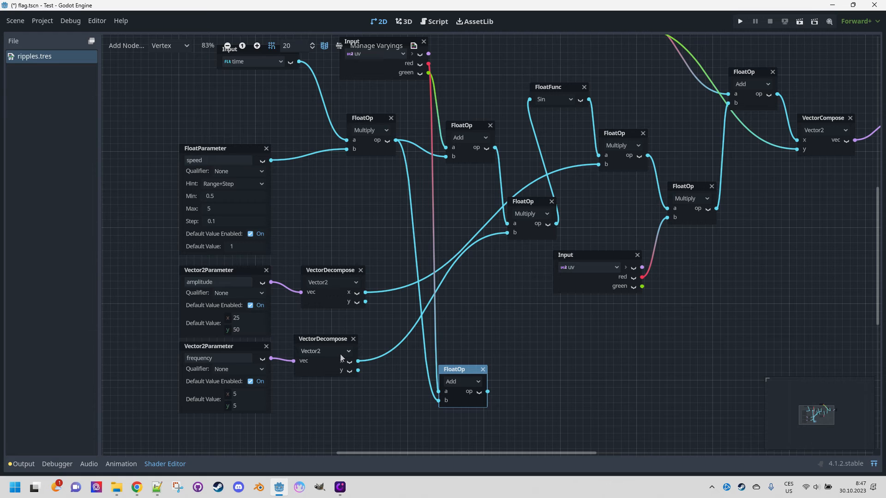
Duplicate the frequency Multiply node, feeding the new Add output into a and frequency y into b.
click(523, 204)
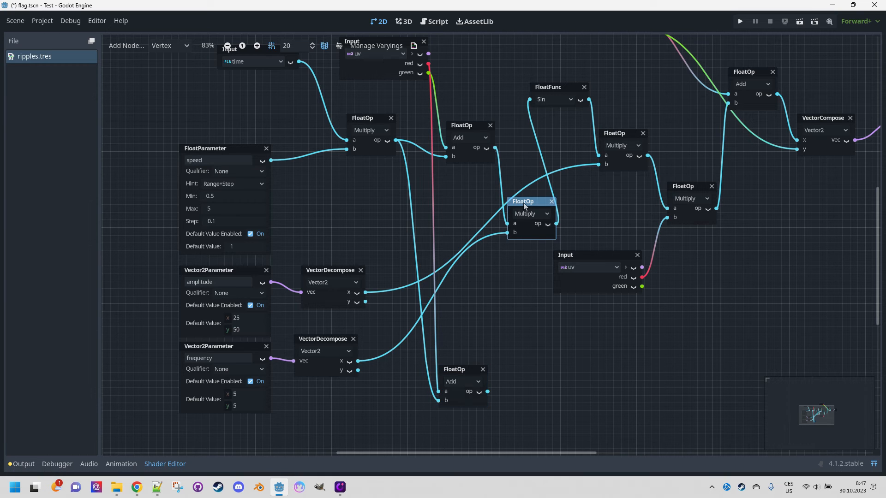
key(ctrl+d)
drag(527, 210, 547, 332)
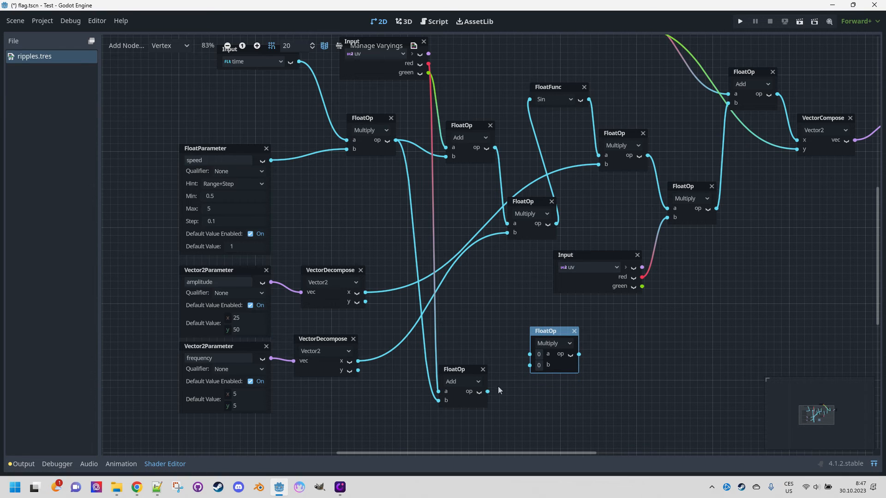
drag(499, 377, 529, 353)
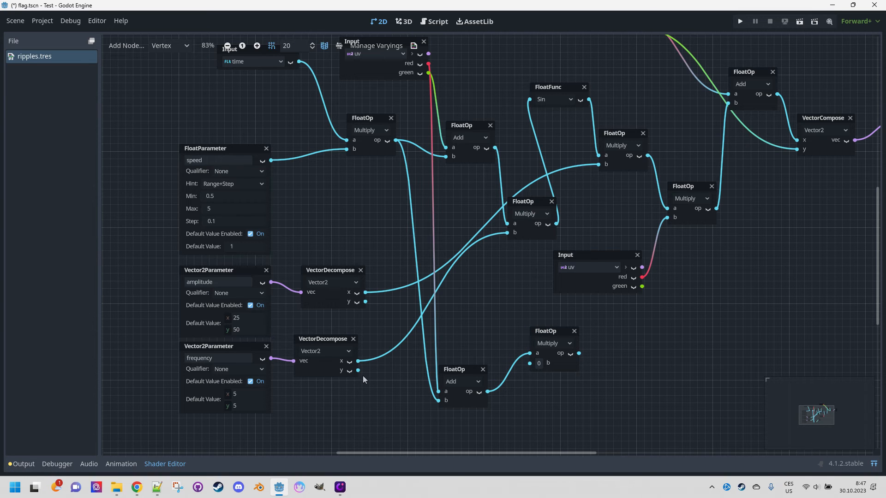
drag(358, 370, 545, 362)
drag(553, 330, 530, 320)
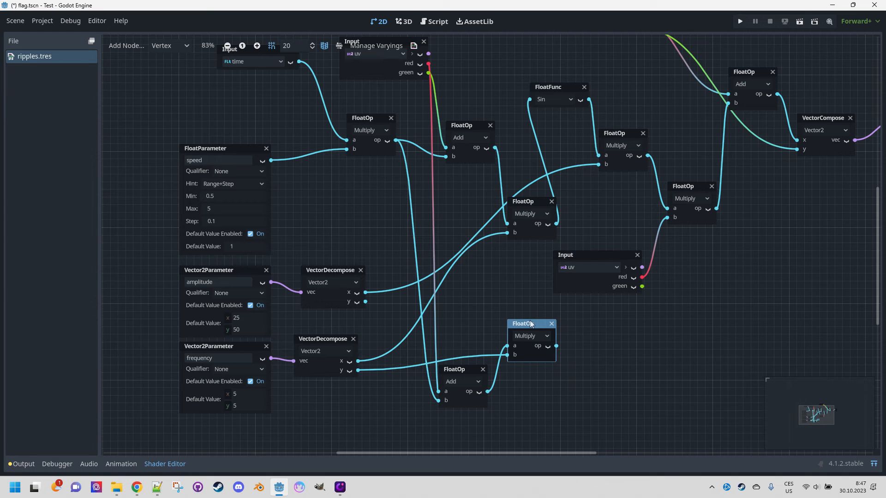
Duplicate the Sin function node and place it below, after the new frequency Multiply node.
click(546, 91)
key(ctrl+d)
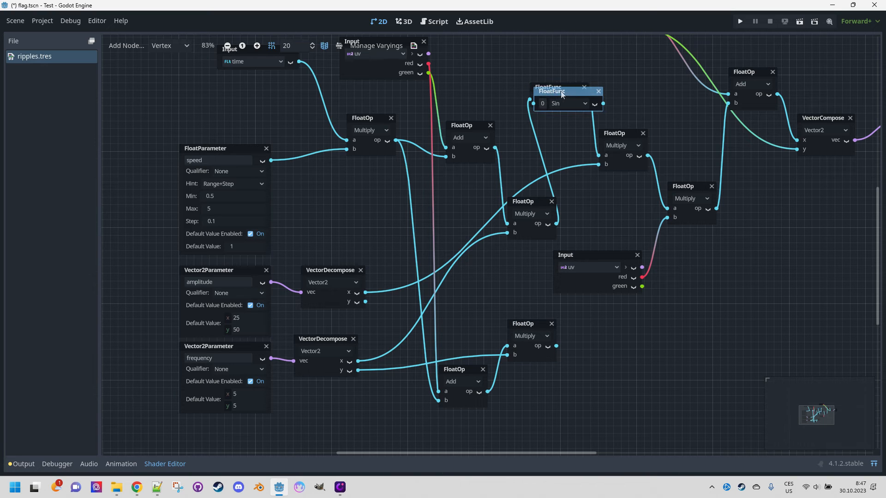
drag(562, 91, 545, 412)
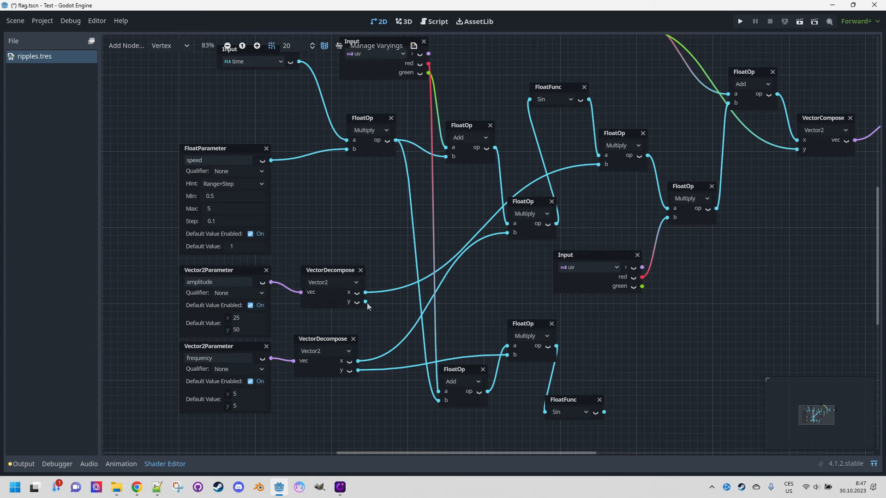
Duplicate the amplitude Multiply node, wiring the new Sin output into its a and amplitude y into b.
click(626, 134)
key(ctrl+d)
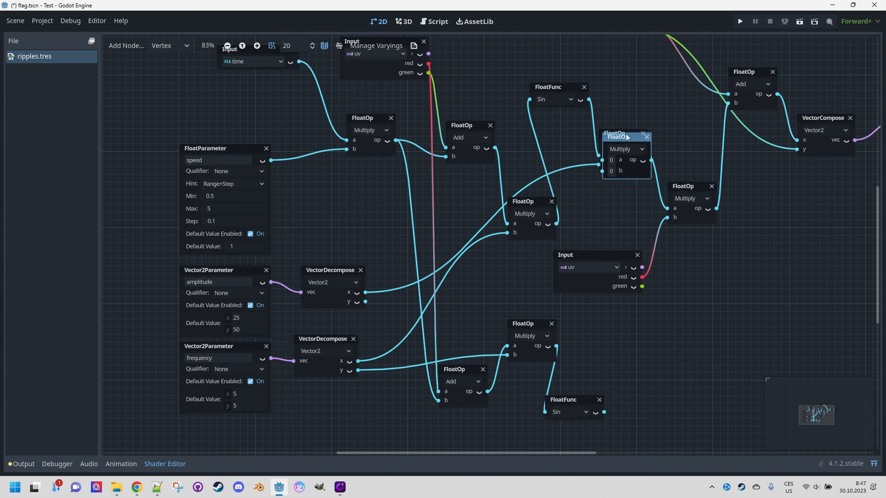
drag(626, 138, 629, 332)
drag(604, 412, 641, 327)
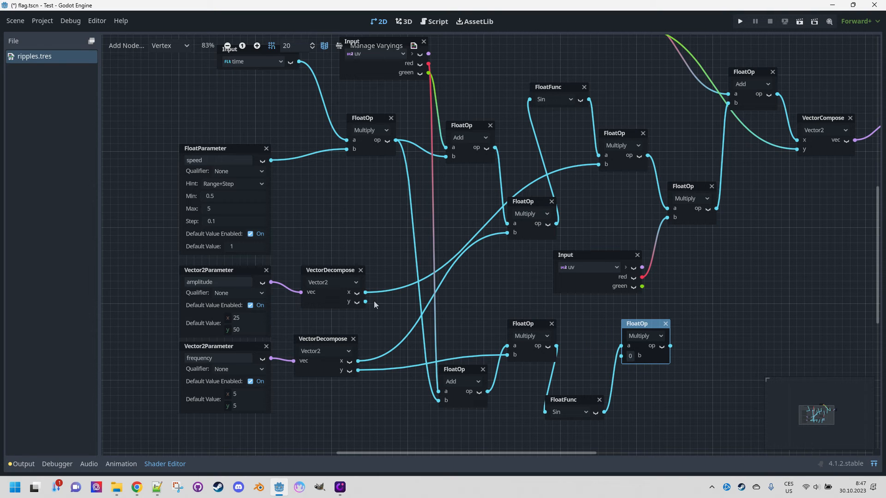
drag(367, 303, 621, 355)
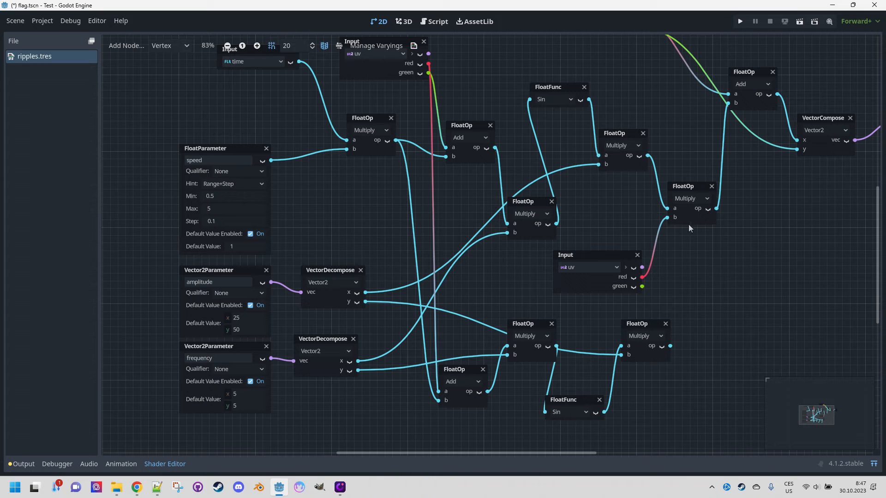
Duplicate the UV-red Multiply node, feeding the new amplitude product into b and UV red into a.
click(693, 189)
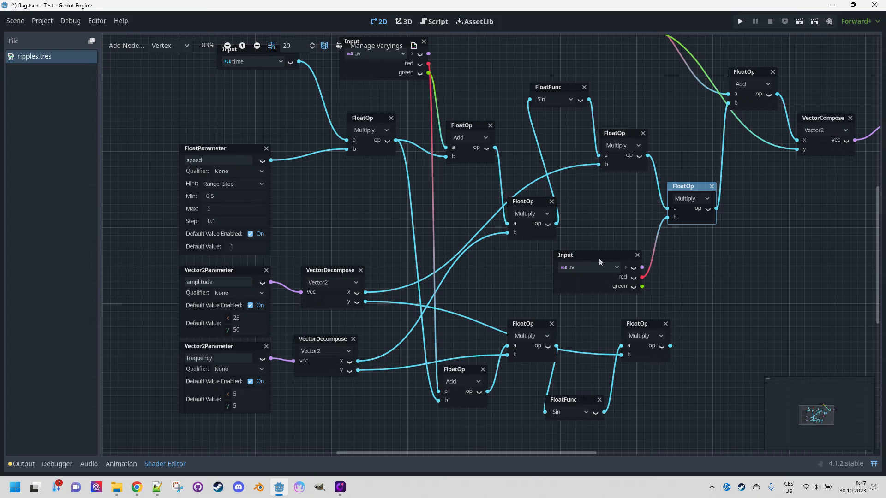
key(ctrl+d)
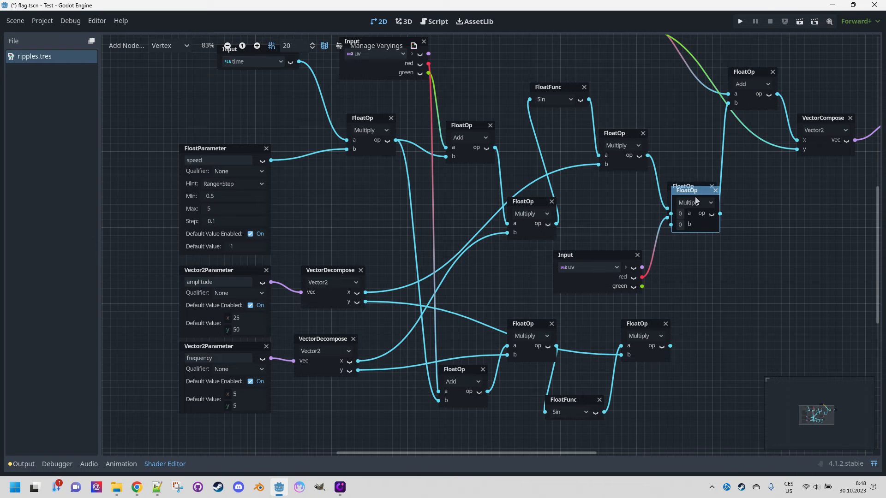
drag(696, 196, 718, 284)
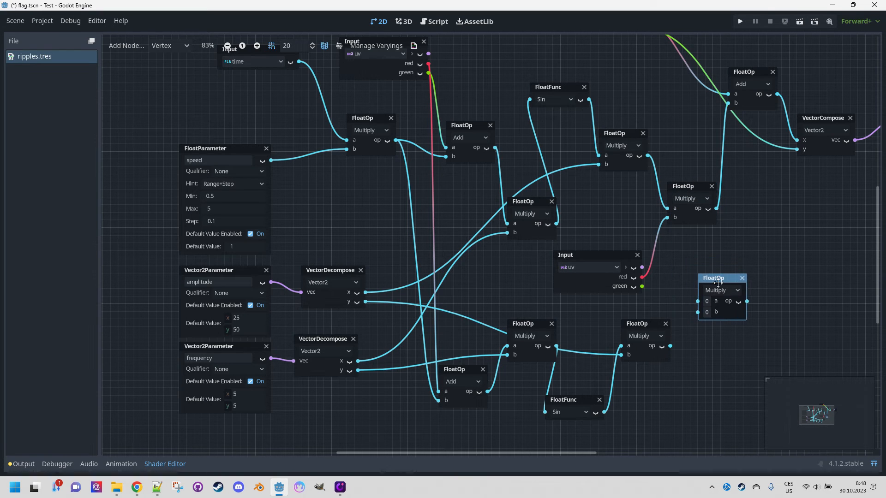
drag(670, 346, 698, 311)
drag(642, 277, 701, 278)
click(716, 282)
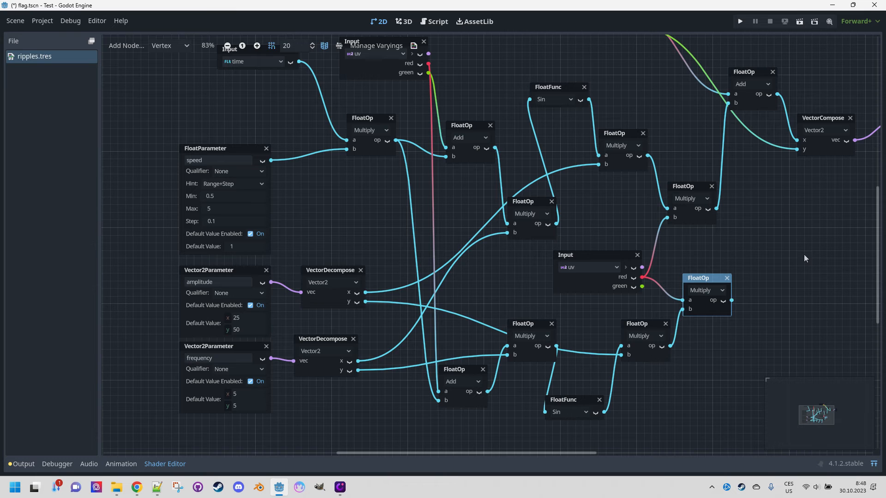
Duplicate the vertex Add node and connect the new UV-red product into it.
ctrl+scroll(803, 248, down, 3)
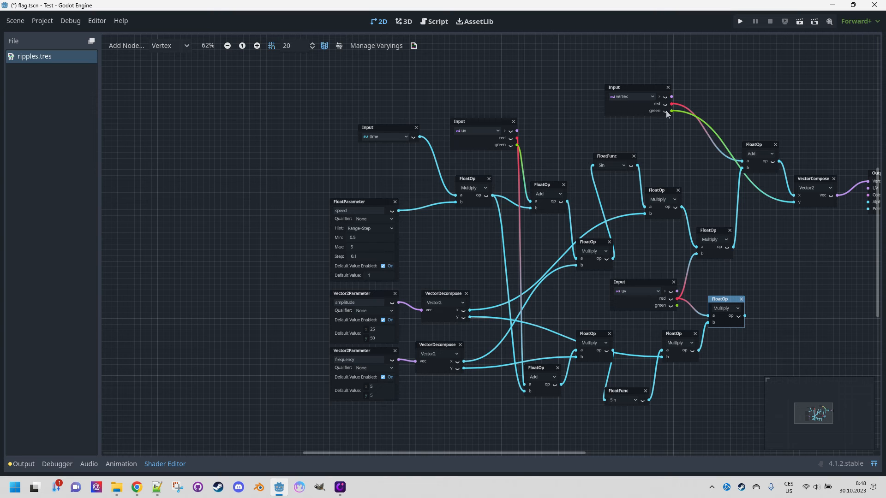
click(762, 145)
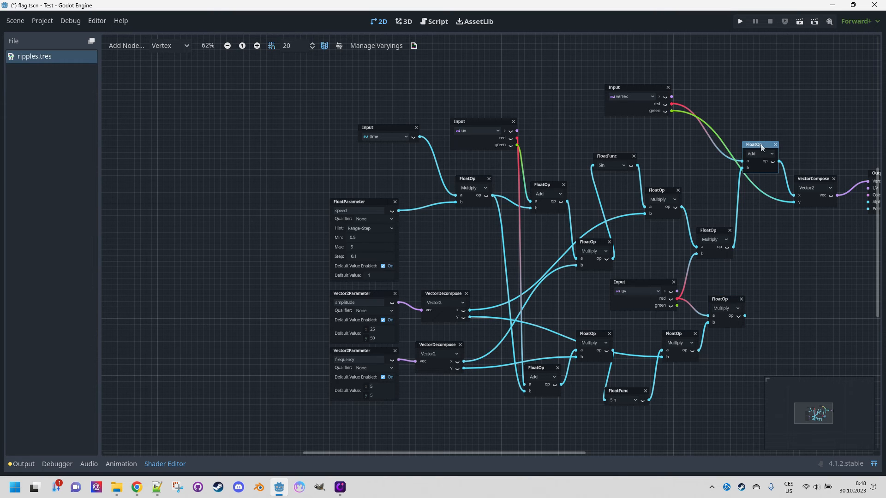
middle_drag(807, 284, 702, 270)
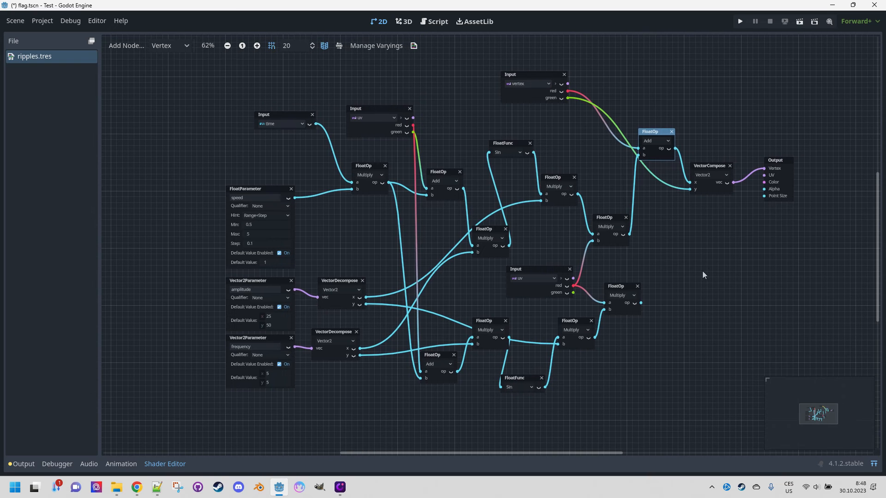
key(ctrl+d)
drag(658, 135, 678, 257)
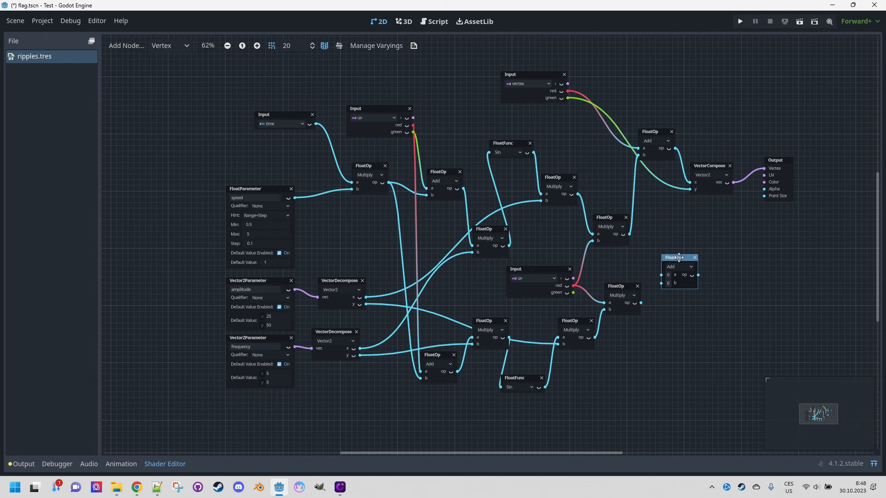
drag(641, 303, 662, 282)
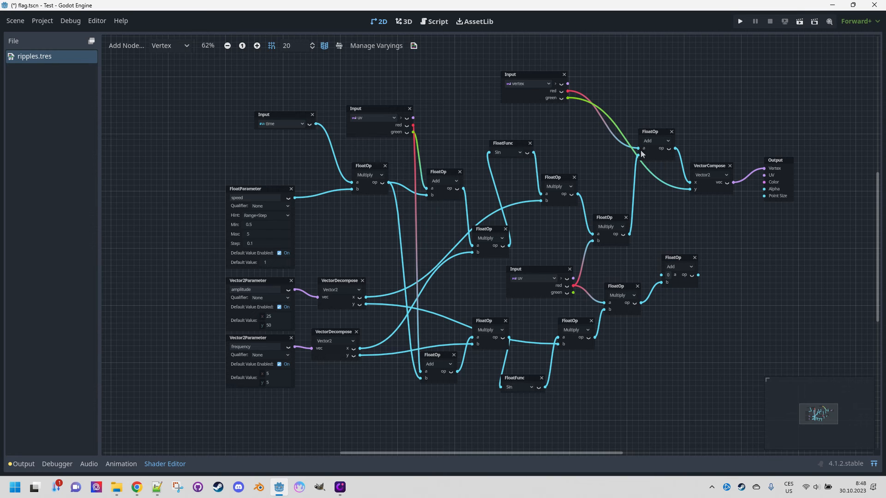
mouse_move(690, 190)
mouse_down()
mouse_move(577, 107)
mouse_move(662, 274)
mouse_move(705, 270)
mouse_move(690, 189)
mouse_up()
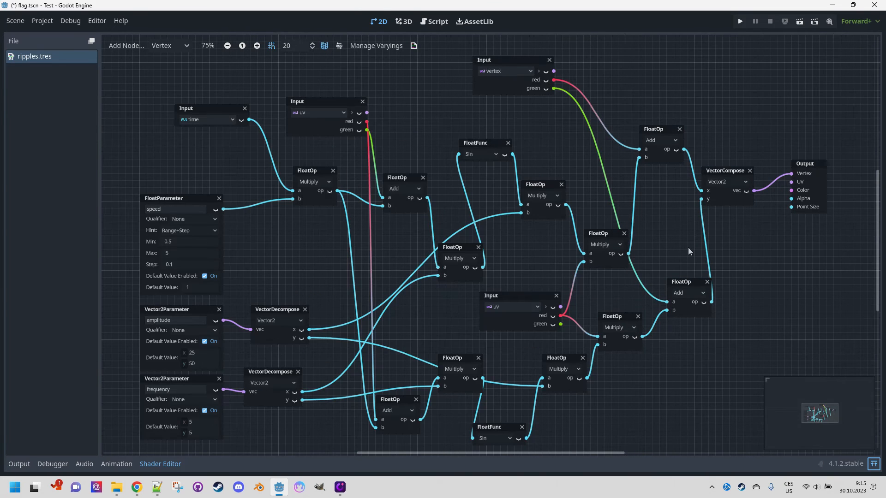
Show the scene viewport above the shader graph to preview the flag.
click(874, 463)
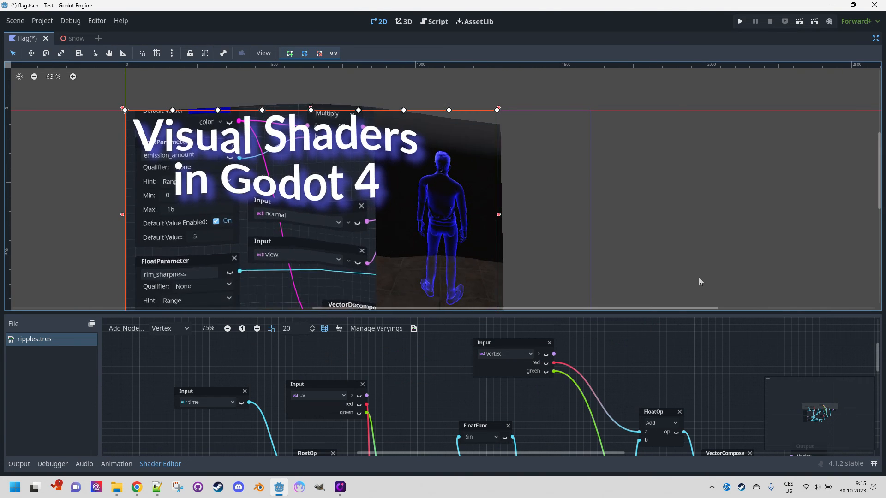